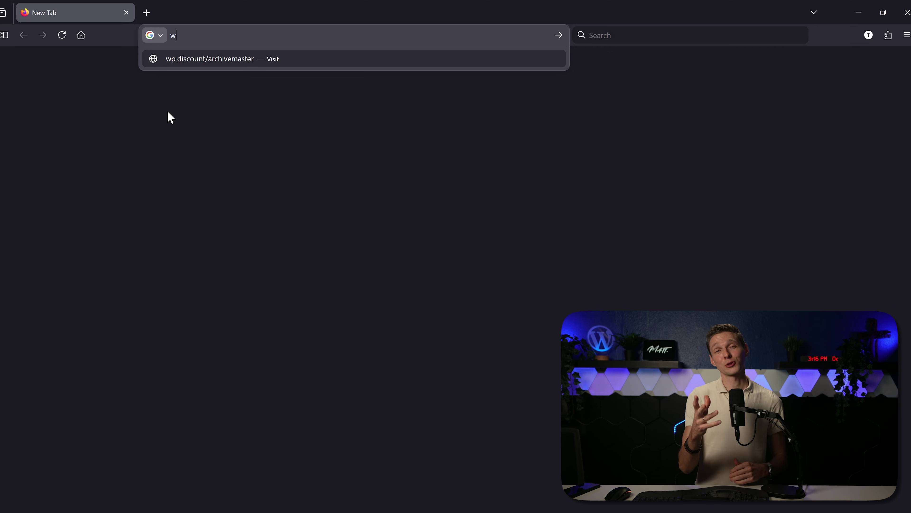
# Load the ArchiveMaster site at p.discount/archivemaster and download the free plugin version.
pyautogui.write('p.discount')
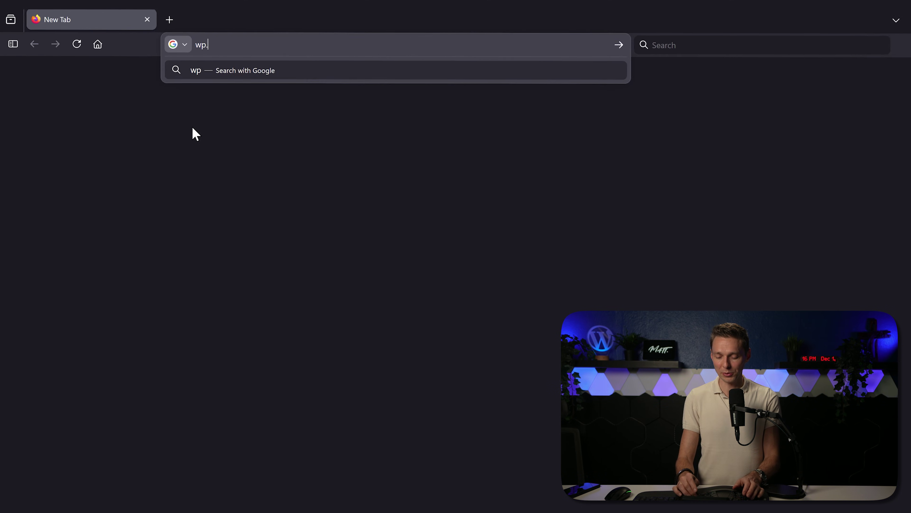
pyautogui.write('/archivemaster')
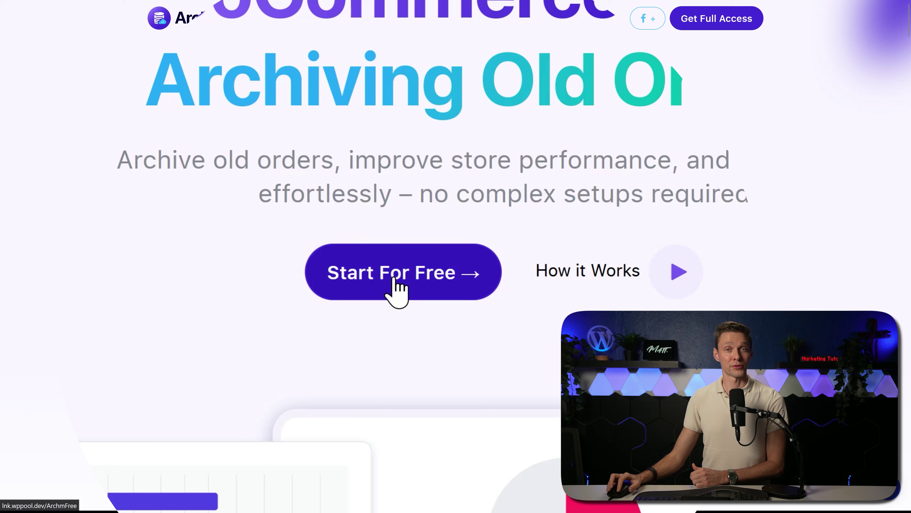
pyautogui.click(394, 278)
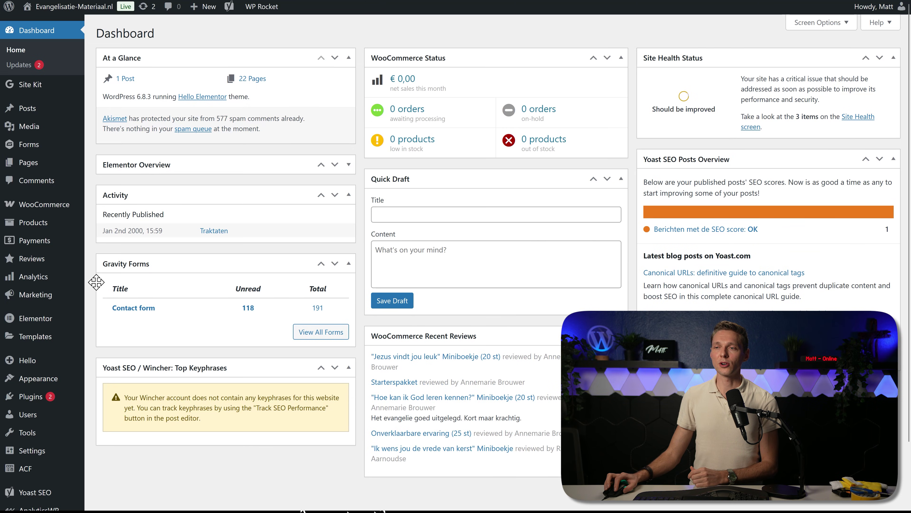
# Upload, install and activate archive-master.1.8.5.zip, allowing ArchiveMaster's diagnostic data-sharing opt-in.
pyautogui.moveTo(39, 396)
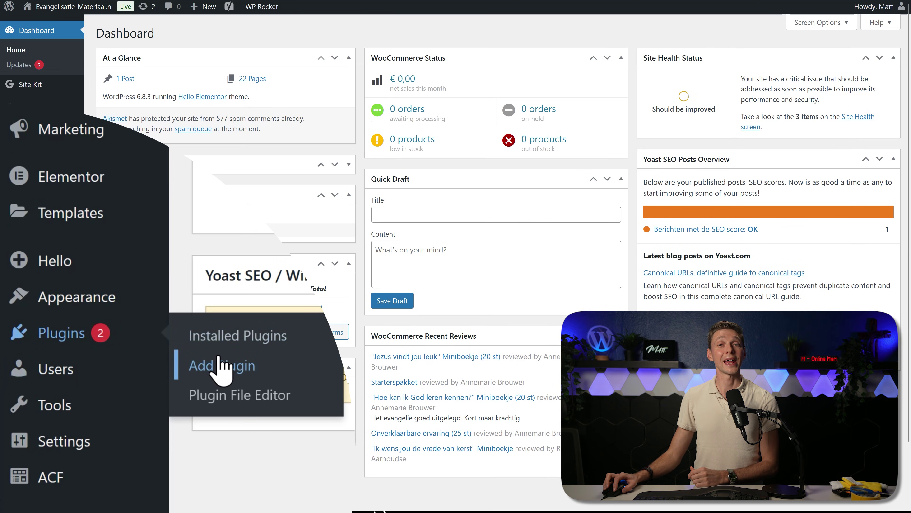
pyautogui.click(230, 365)
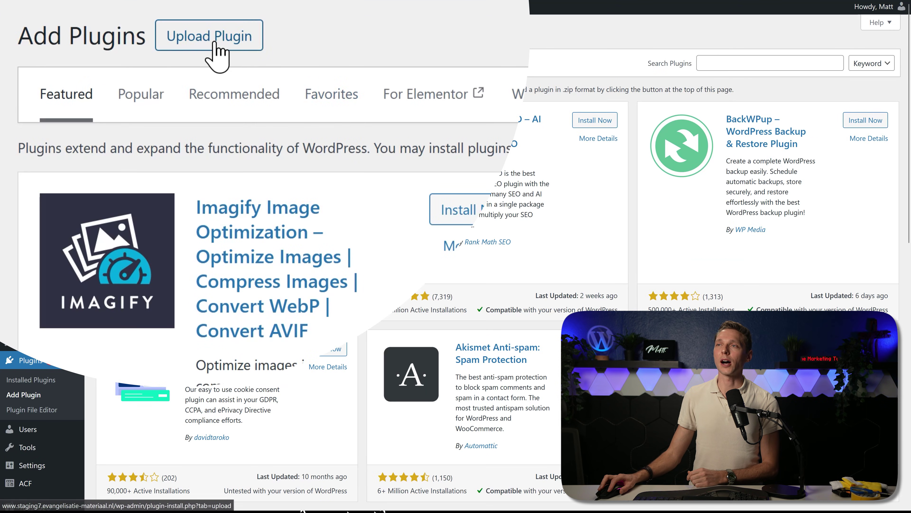
pyautogui.click(214, 43)
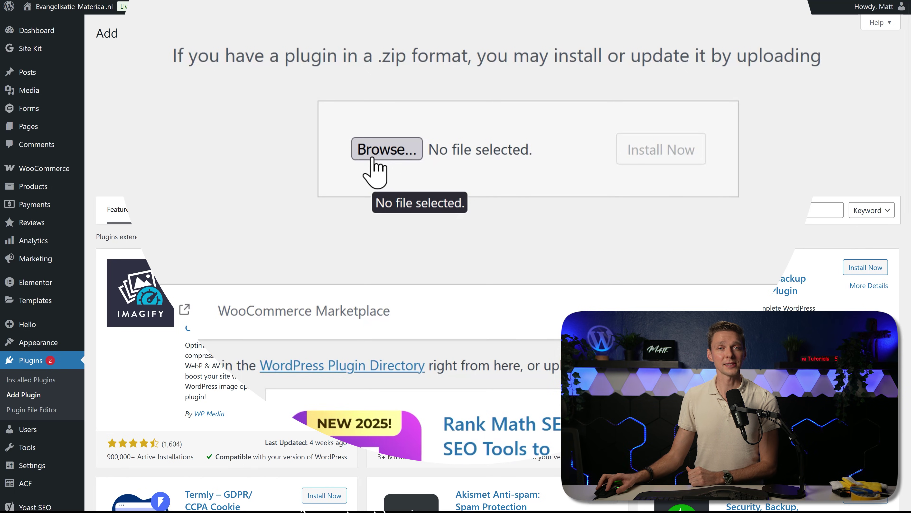
pyautogui.click(373, 157)
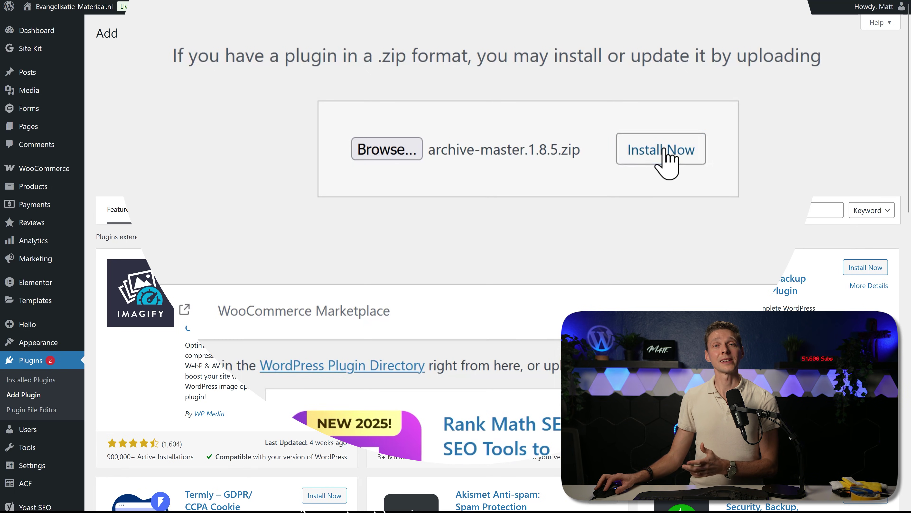
pyautogui.click(664, 150)
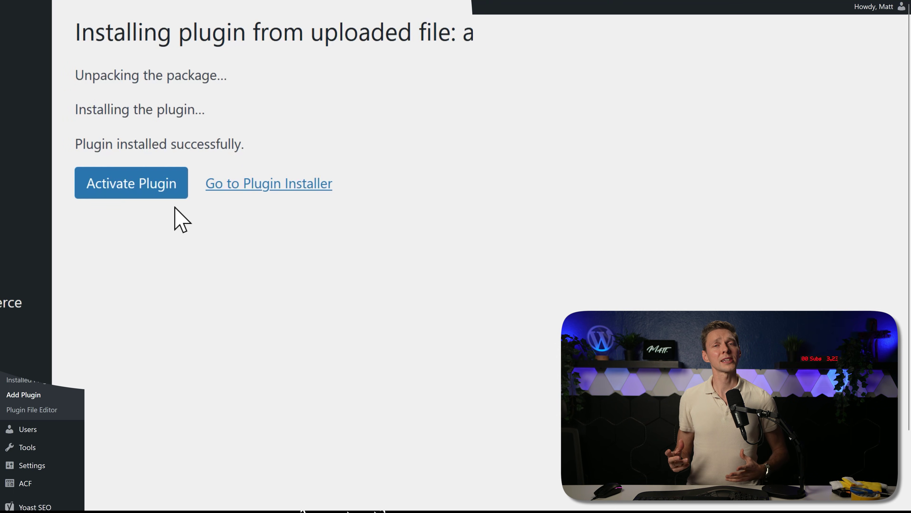
pyautogui.click(151, 191)
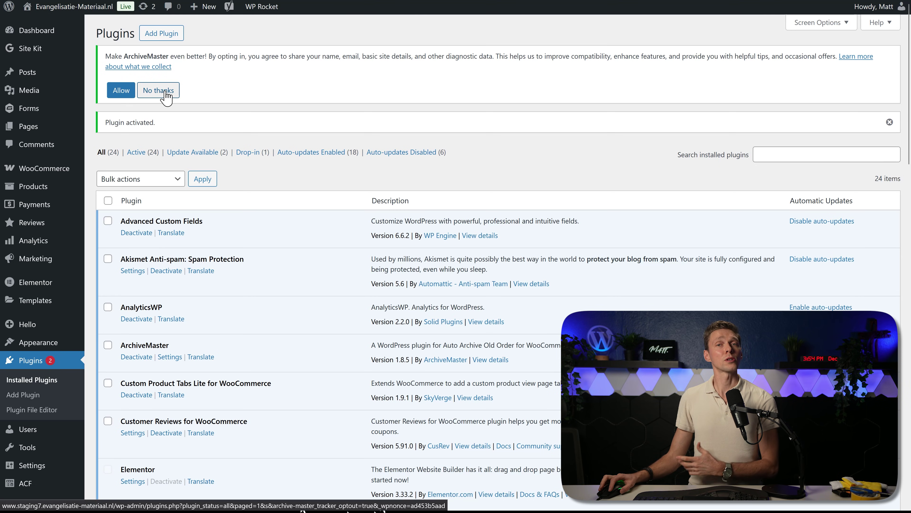
pyautogui.click(121, 90)
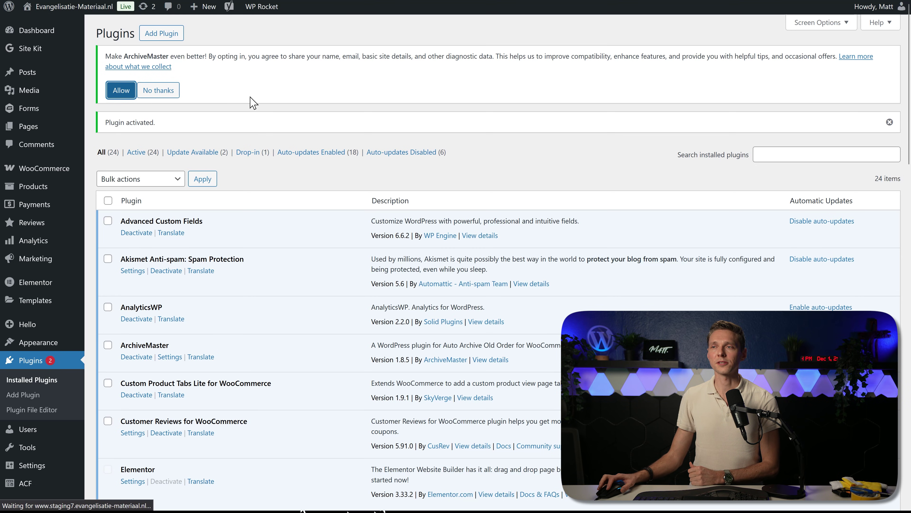
pyautogui.middleClick(108, 232)
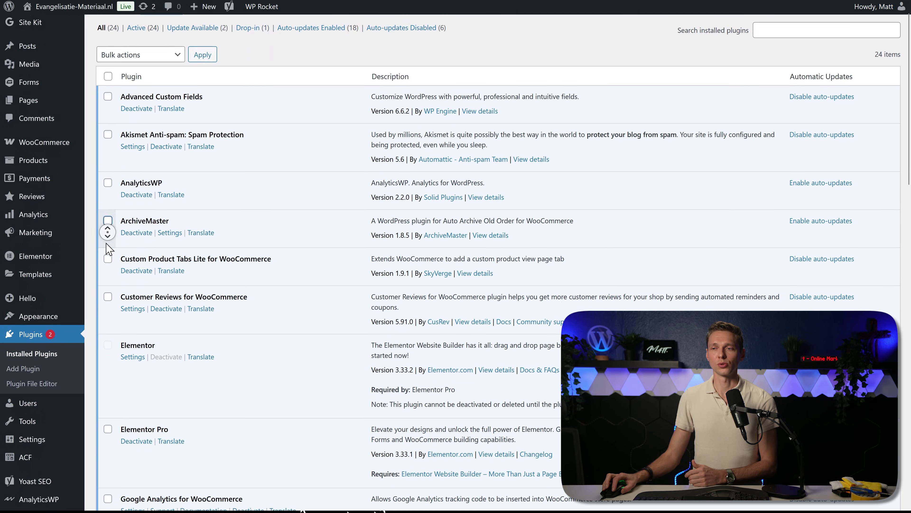
# Go to WooCommerce > Orders to view all 4,731 orders and the new Archive column.
pyautogui.moveTo(45, 464)
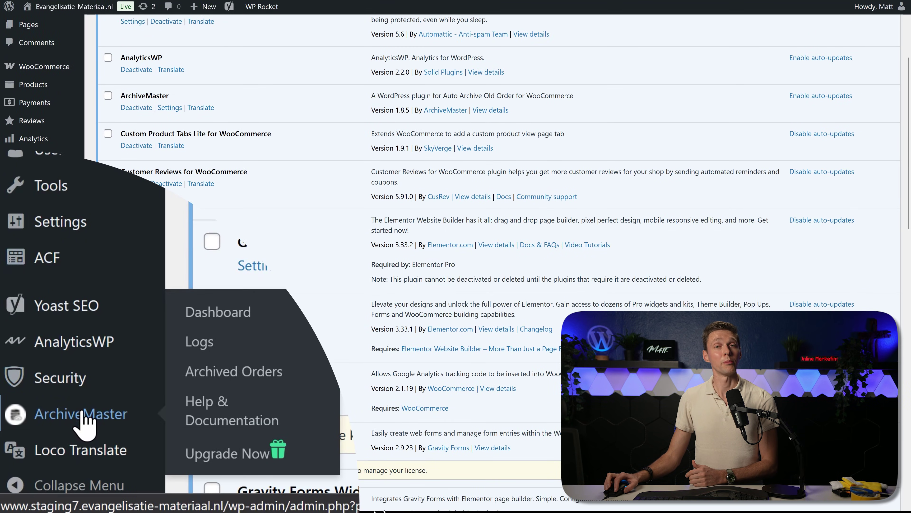
pyautogui.click(83, 412)
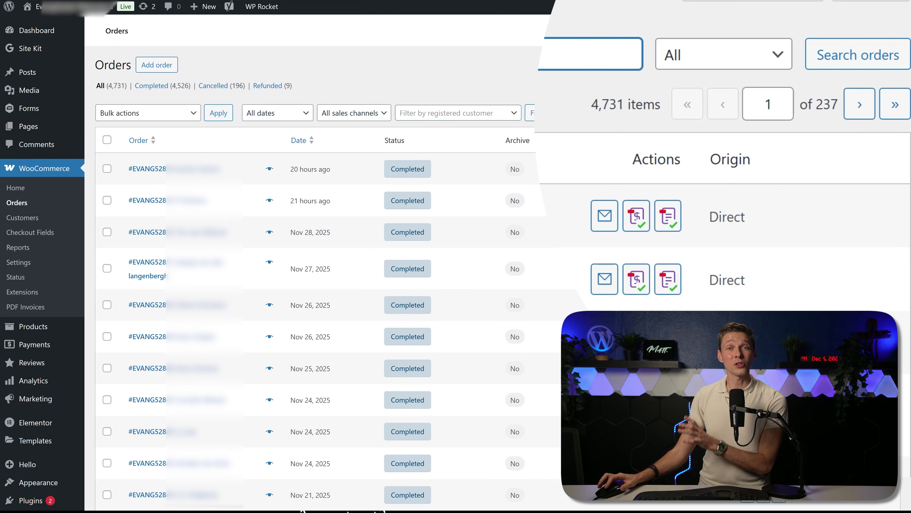
# Jump to page 237 of the orders list to view the oldest orders from 2013.
pyautogui.doubleClick(758, 105)
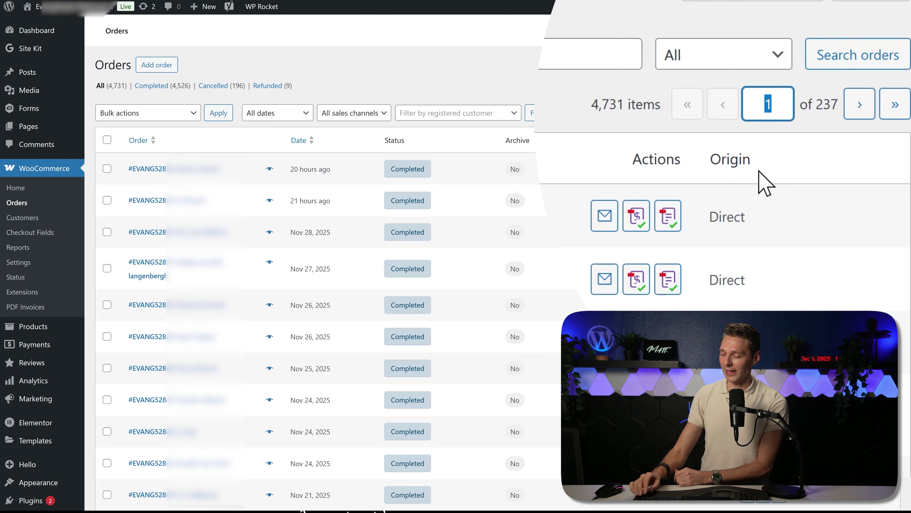
pyautogui.write('237')
pyautogui.press('Return')
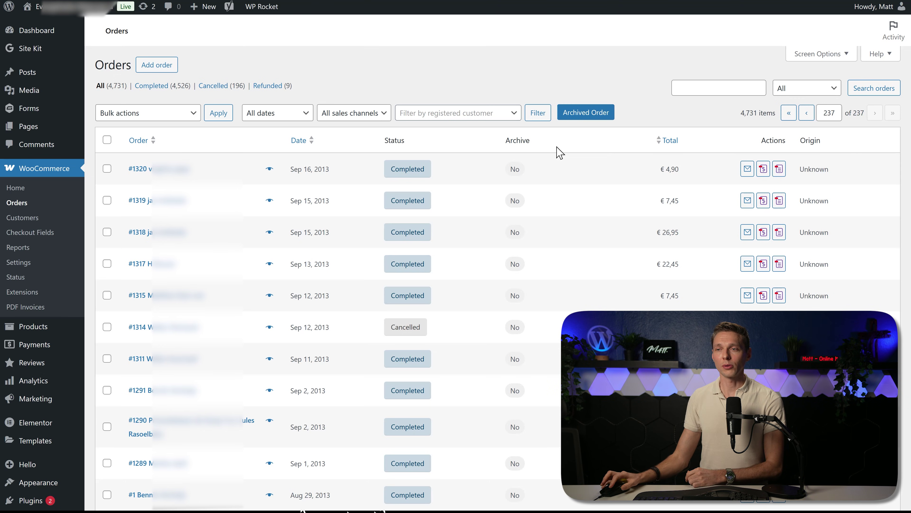
pyautogui.scroll(-5, 420, 73)
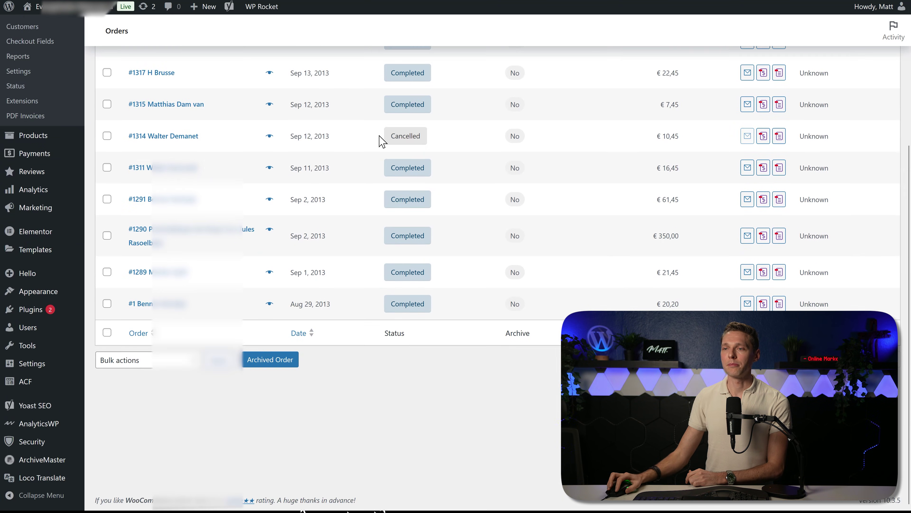
# Return to the ArchiveMaster welcome page and keep the Older than threshold at 1 year.
pyautogui.click(59, 462)
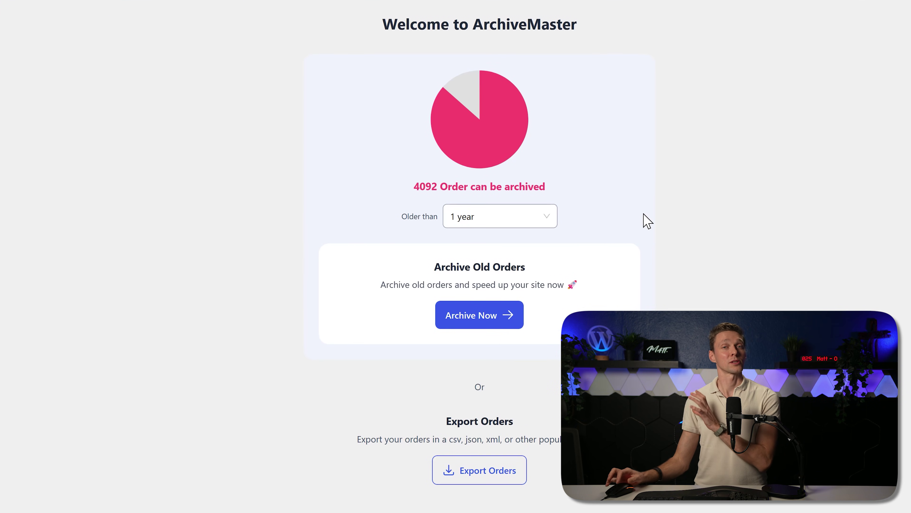
pyautogui.click(528, 218)
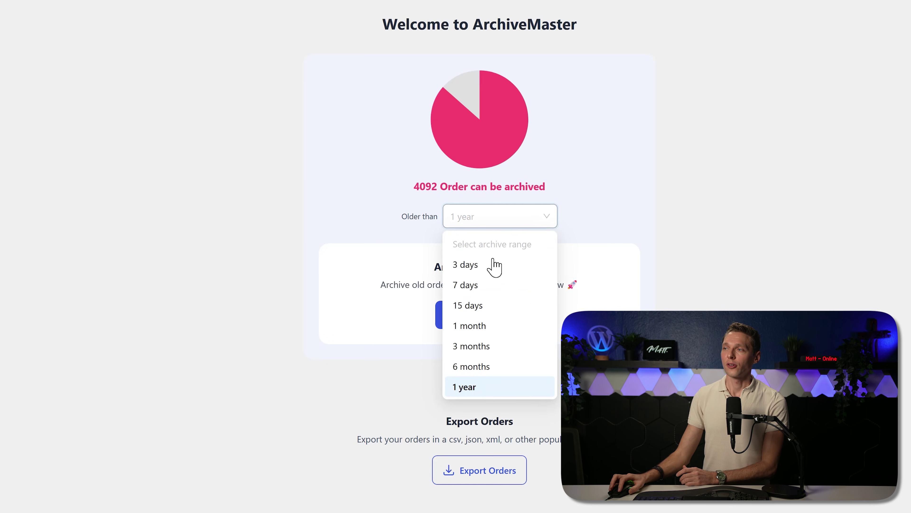
pyautogui.click(483, 393)
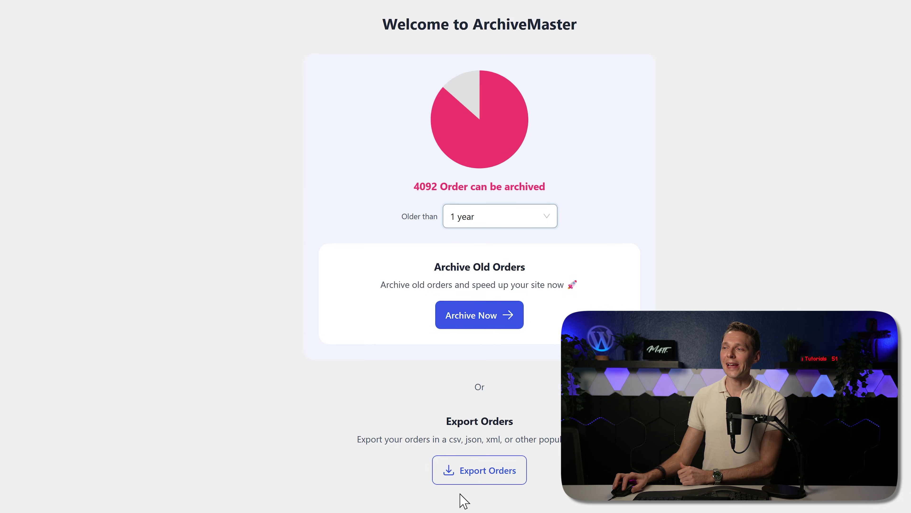
# Open the Export Orders form, review the export file name, and start the export.
pyautogui.click(492, 478)
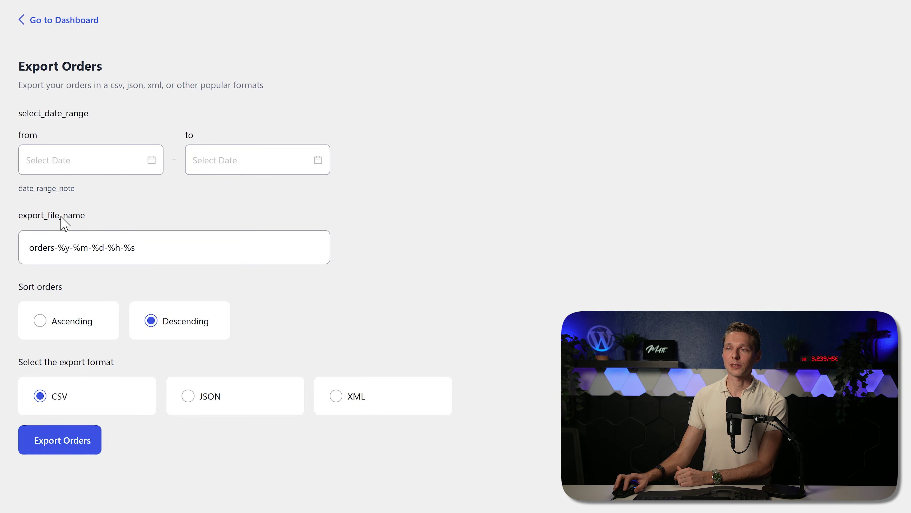
pyautogui.tripleClick(115, 249)
pyautogui.click(137, 264)
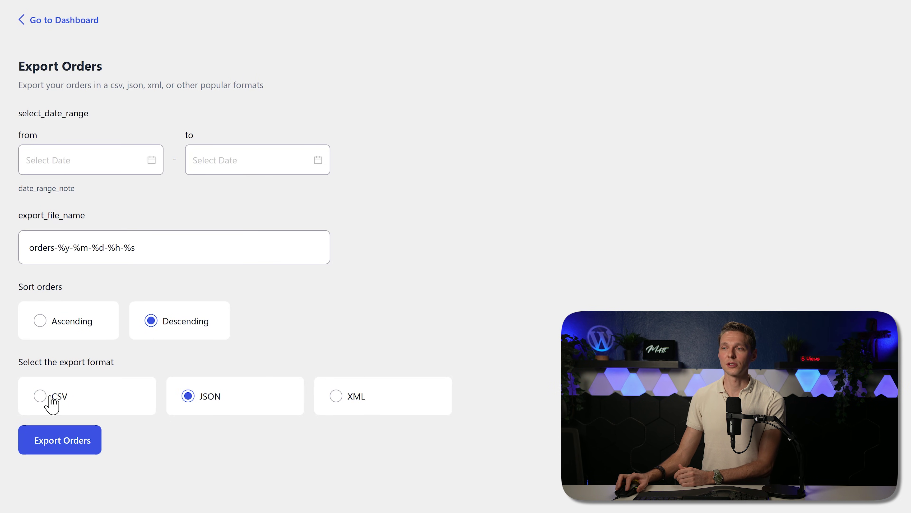
pyautogui.click(61, 442)
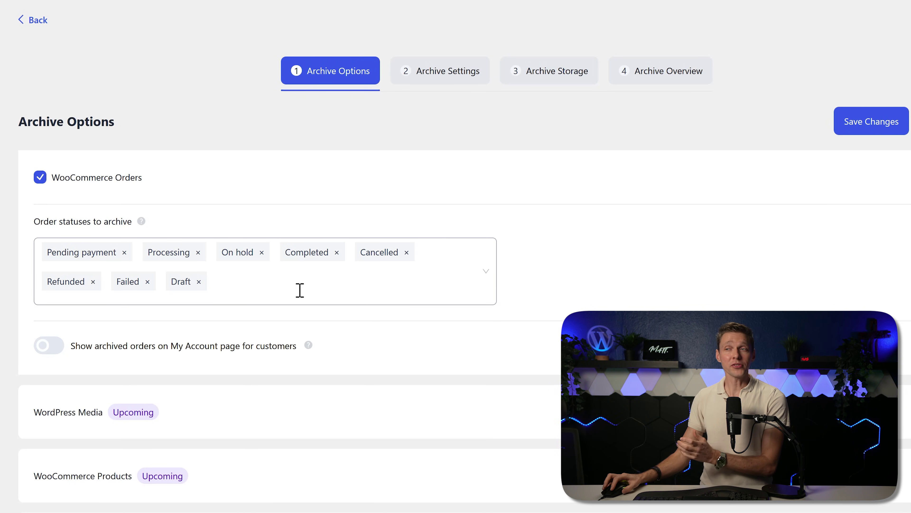
# Remove Draft and Failed from the statuses to archive, then add them back.
pyautogui.click(199, 282)
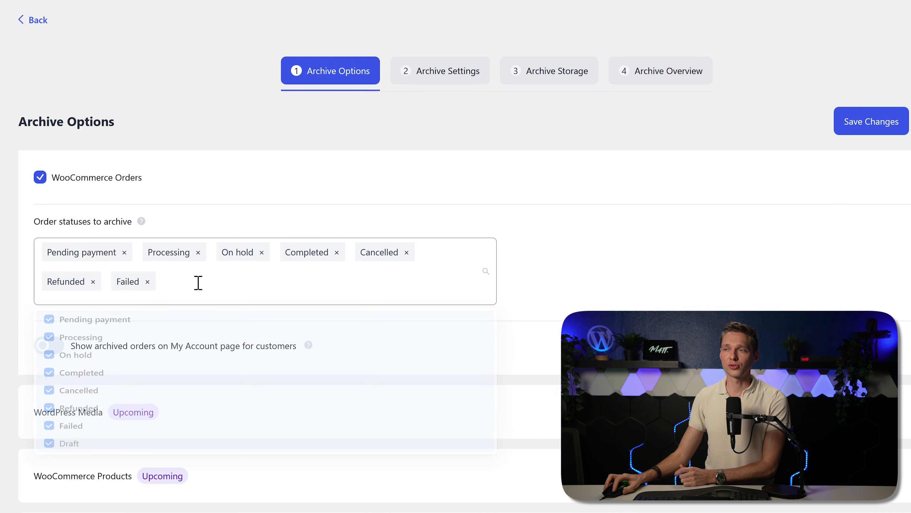
pyautogui.click(147, 282)
pyautogui.click(177, 285)
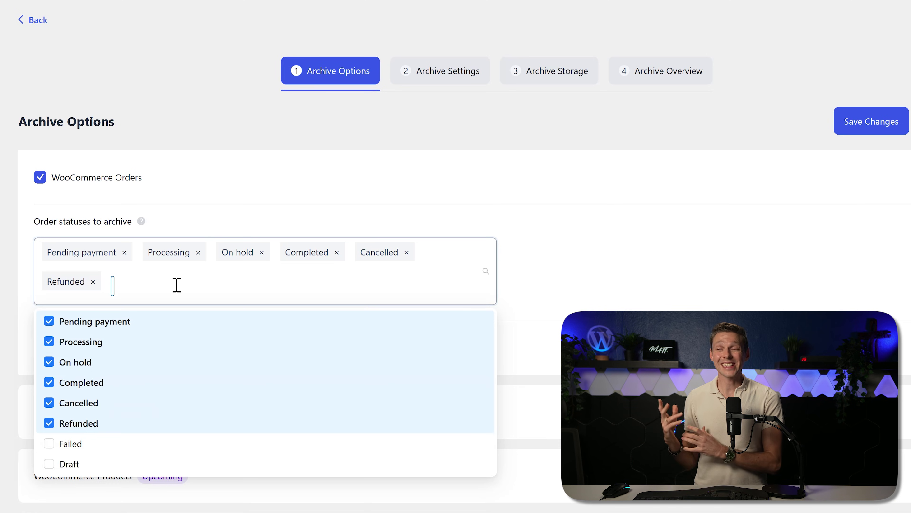
pyautogui.click(52, 463)
pyautogui.click(50, 443)
pyautogui.click(614, 300)
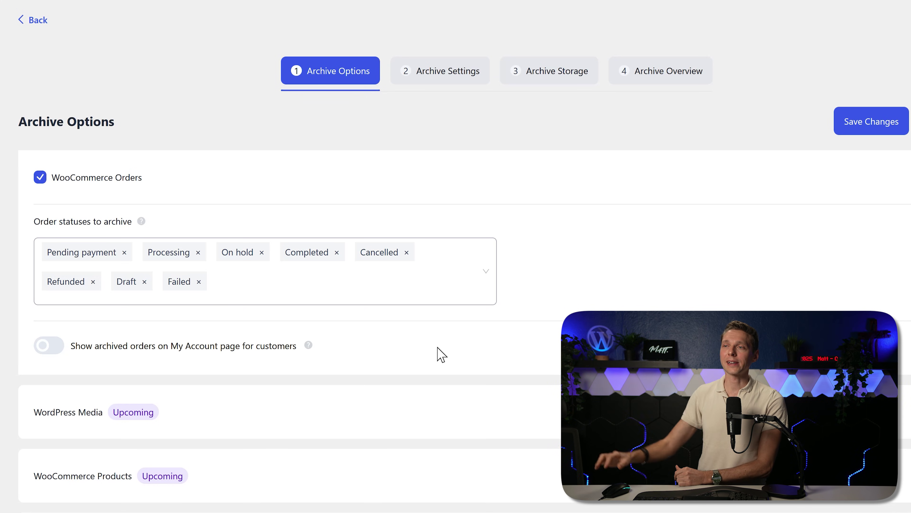
# Turn on 'Show archived orders on My Account page'.
pyautogui.click(47, 347)
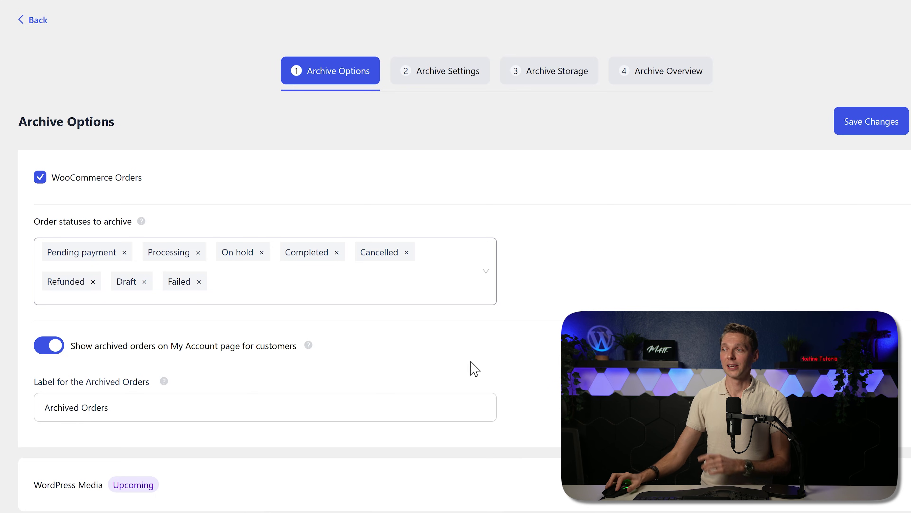
pyautogui.scroll(-5, 543, 368)
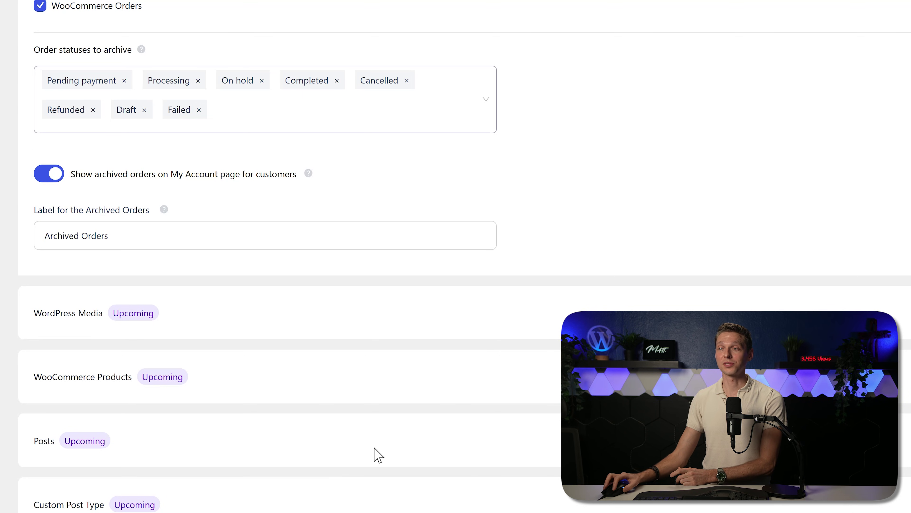
pyautogui.middleClick(460, 464)
pyautogui.scroll(1, 445, 453)
pyautogui.scroll(4, 445, 453)
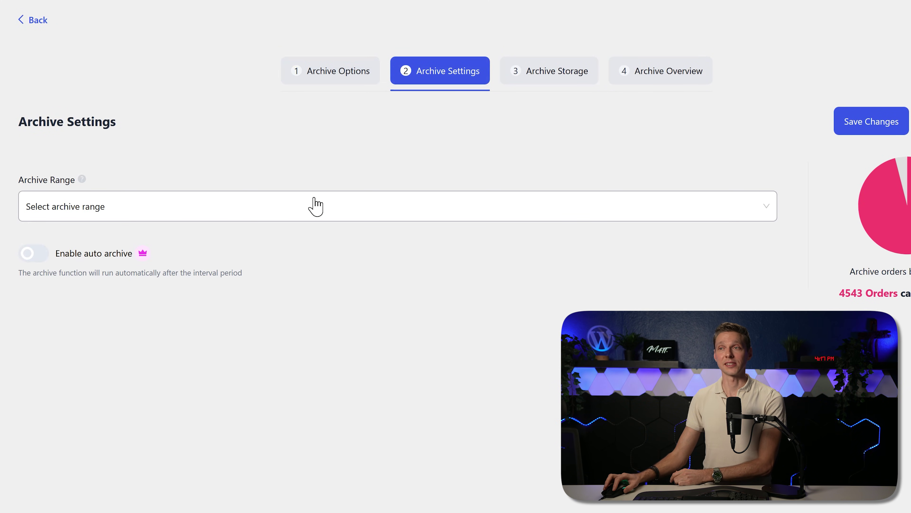
# Choose 3 months in the Archive Range dropdown, making 4543 orders eligible.
pyautogui.click(109, 211)
pyautogui.click(51, 340)
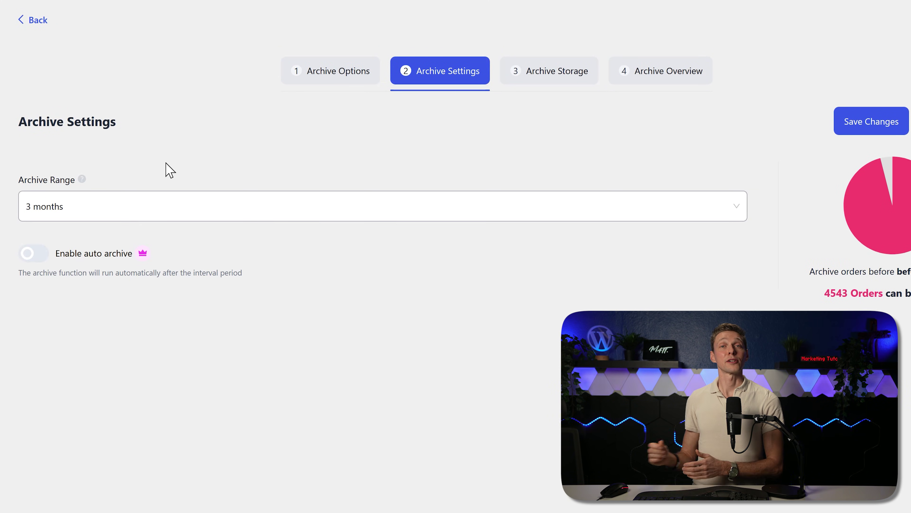
pyautogui.click(152, 213)
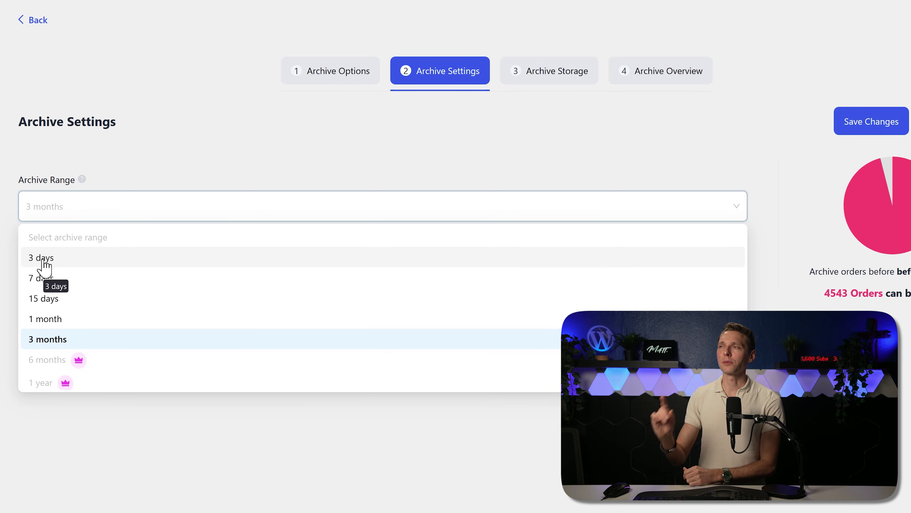
pyautogui.click(49, 339)
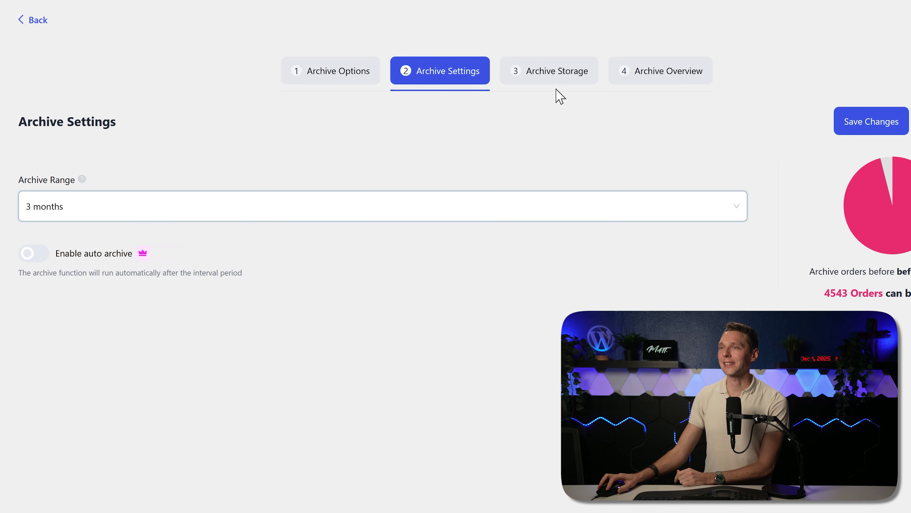
# Open the Archive Storage step and review the available storage destinations.
pyautogui.click(545, 76)
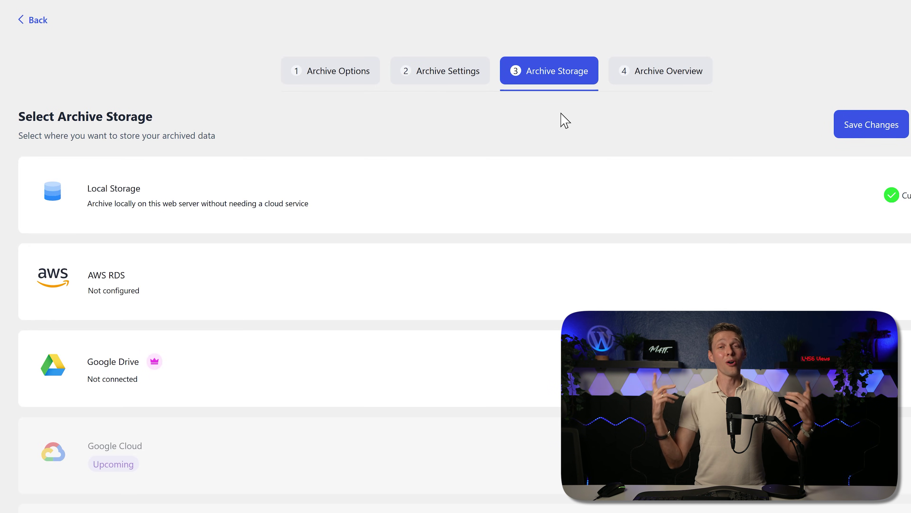
pyautogui.middleClick(543, 115)
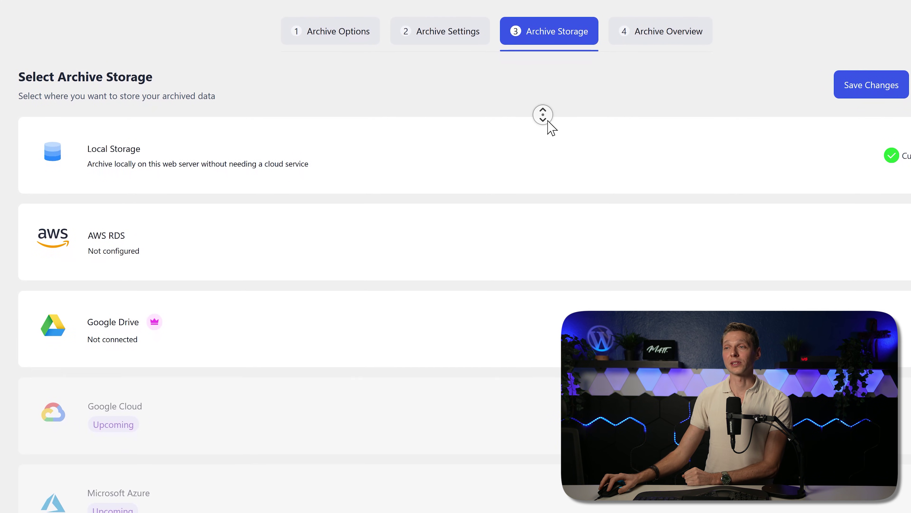
pyautogui.click(549, 123)
pyautogui.moveTo(99, 232)
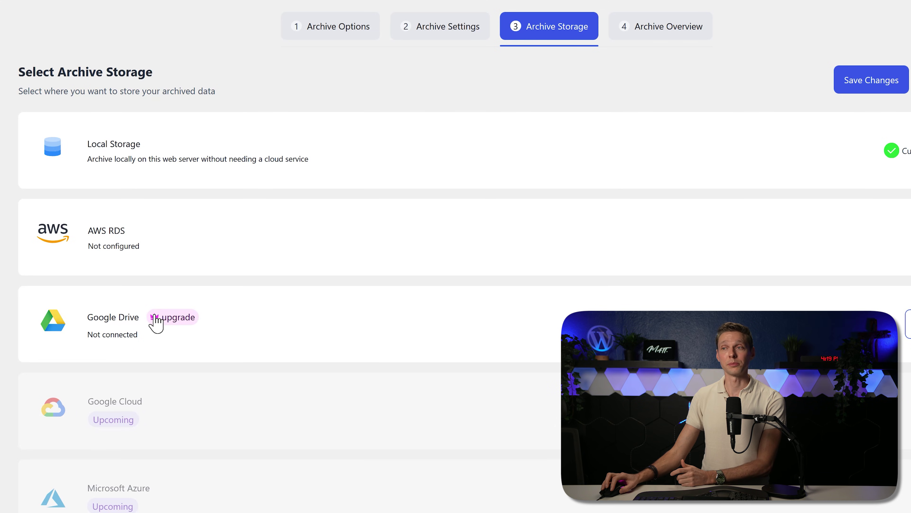
pyautogui.middleClick(327, 298)
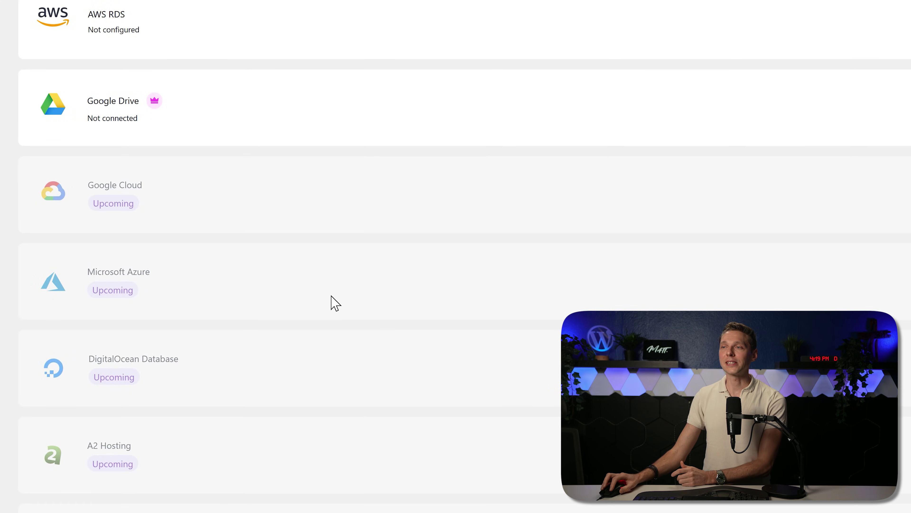
pyautogui.scroll(-1, 213, 319)
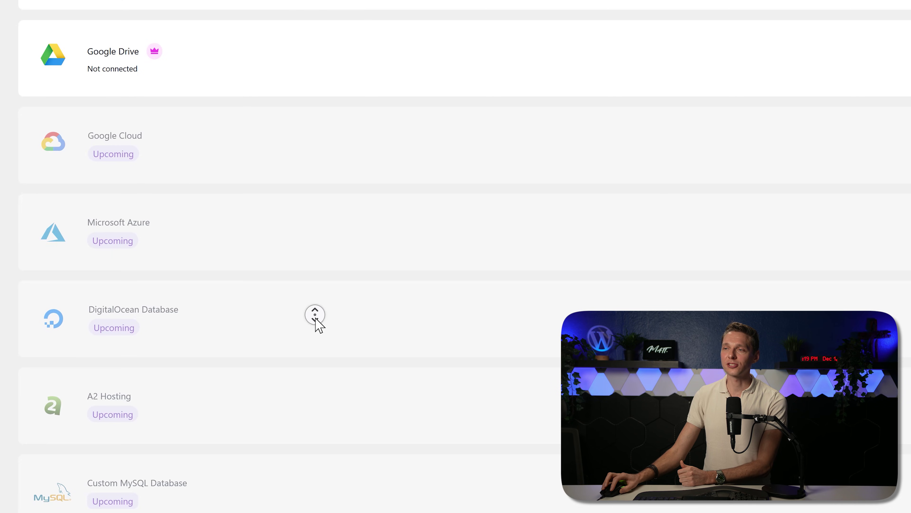
pyautogui.middleClick(321, 339)
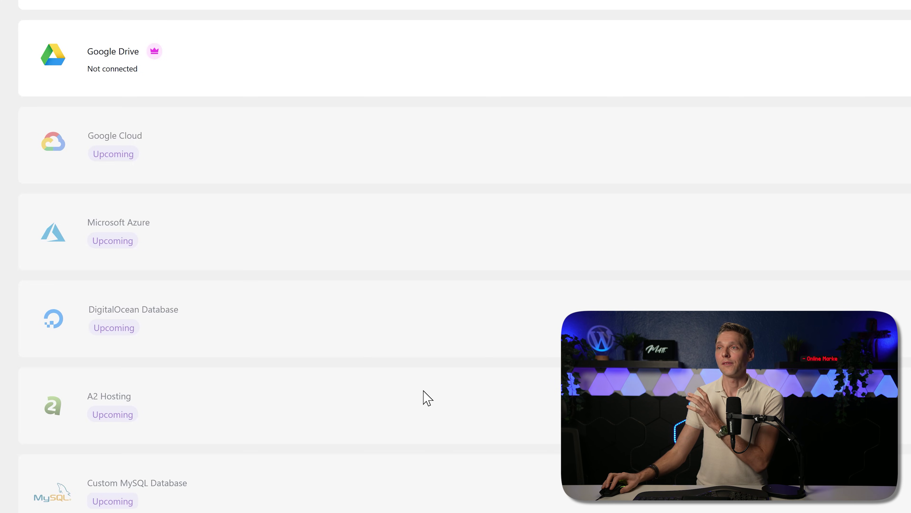
pyautogui.middleClick(410, 399)
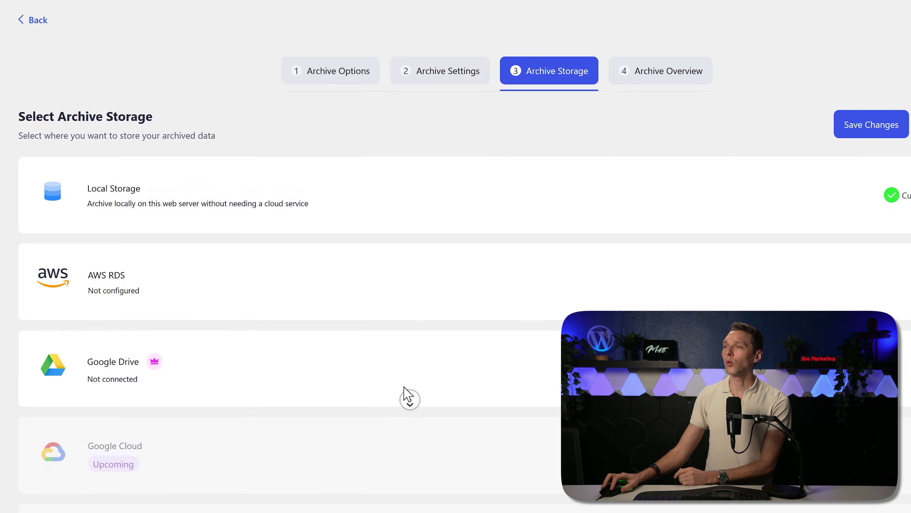
# Keep Local Storage as the archive destination and continue to the Archive Overview.
pyautogui.moveTo(132, 281)
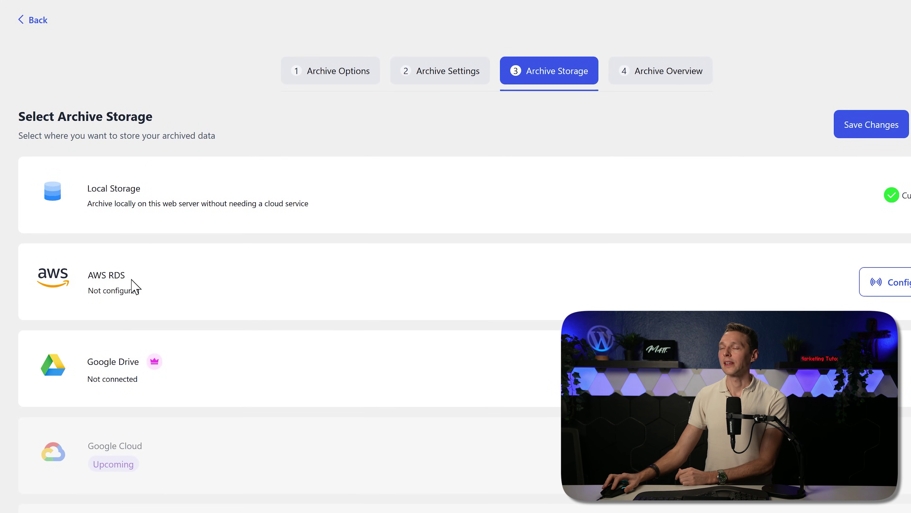
pyautogui.moveTo(119, 365)
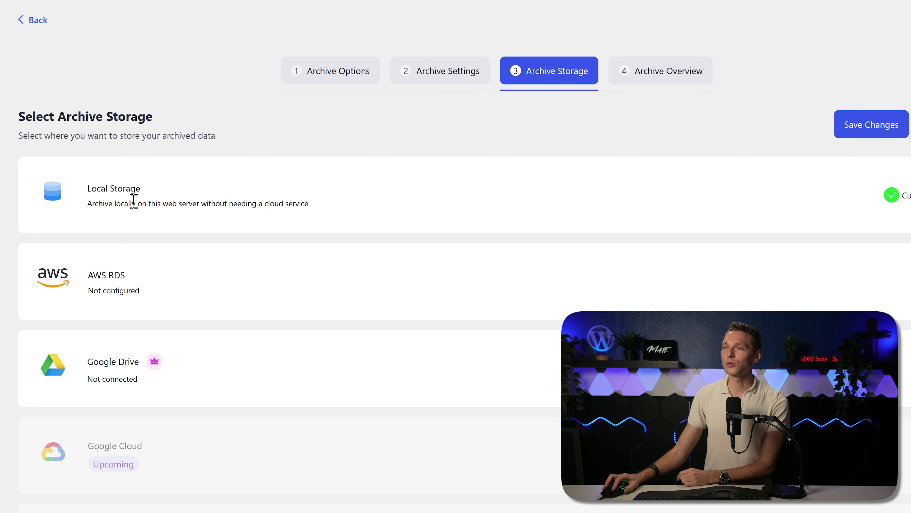
pyautogui.moveTo(131, 201); pyautogui.dragTo(324, 209)
pyautogui.click(343, 208)
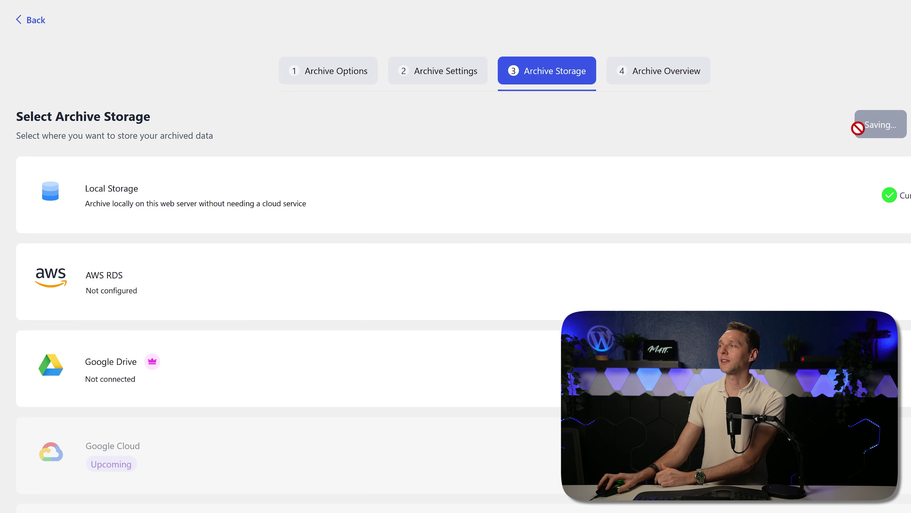
pyautogui.click(892, 124)
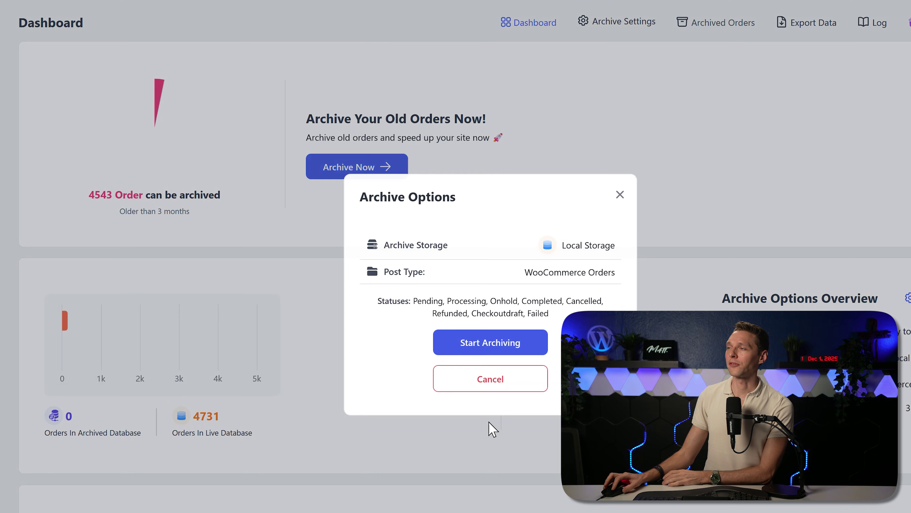
# Start archiving the 4543 orders older than 3 months to Local Storage.
pyautogui.click(518, 356)
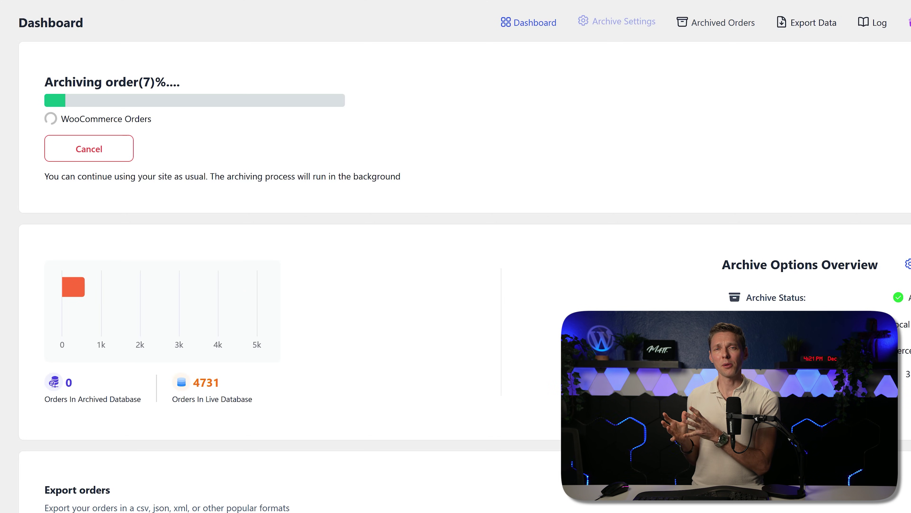
# Wait for archiving to finish on the Dashboard: 4543 orders archived and 188 left live.
pyautogui.scroll(-3, 354, 366)
pyautogui.scroll(3, 354, 366)
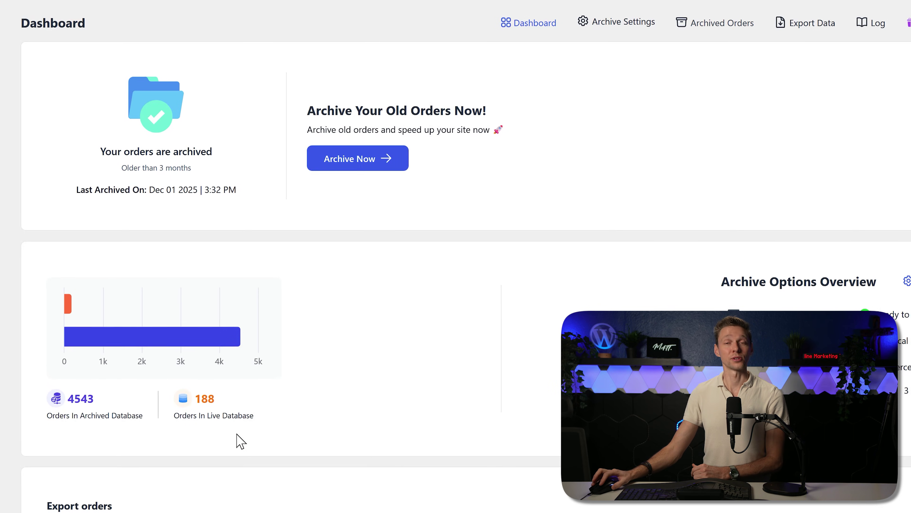
# Check the WooCommerce Orders list of 188 orders, then switch to the 4543 archived orders.
pyautogui.moveTo(160, 313)
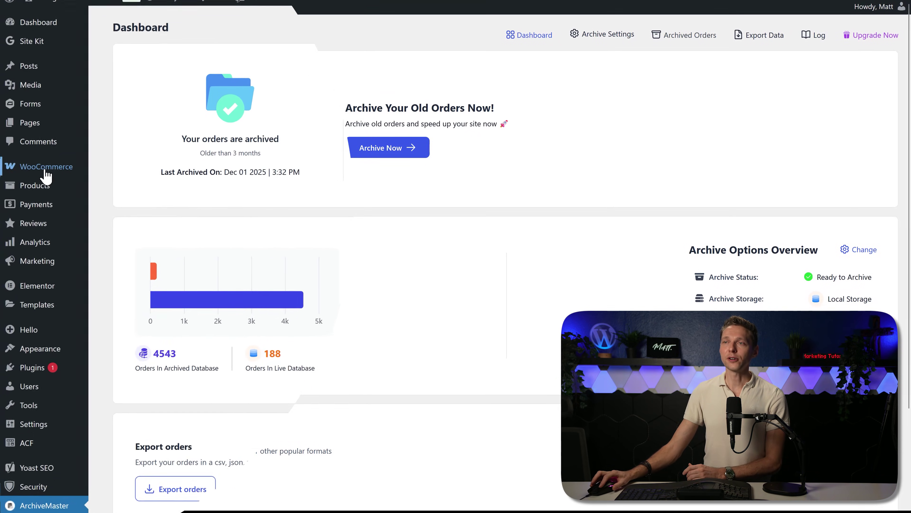
pyautogui.moveTo(45, 173)
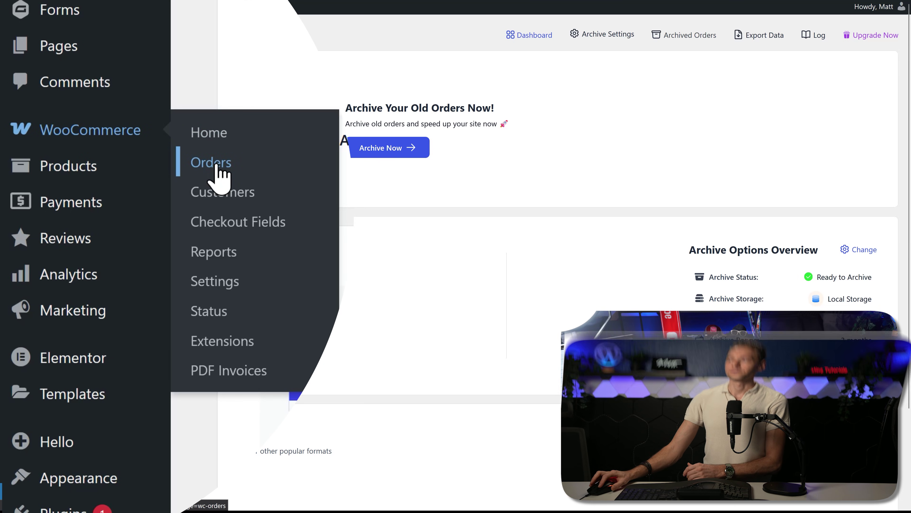
pyautogui.click(218, 176)
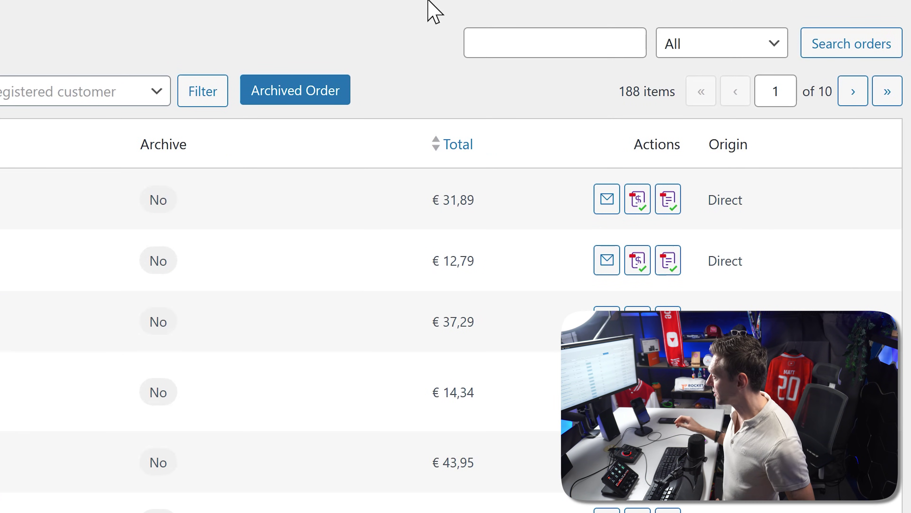
pyautogui.click(312, 96)
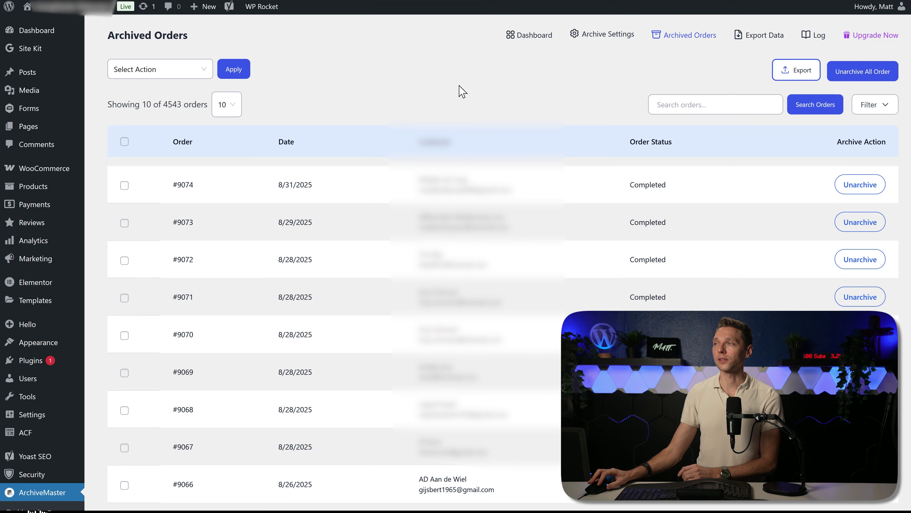
# Move from the Archived Orders list to SiteGround's File Manager with the logs, public_html and webstats folders.
pyautogui.middleClick(584, 107)
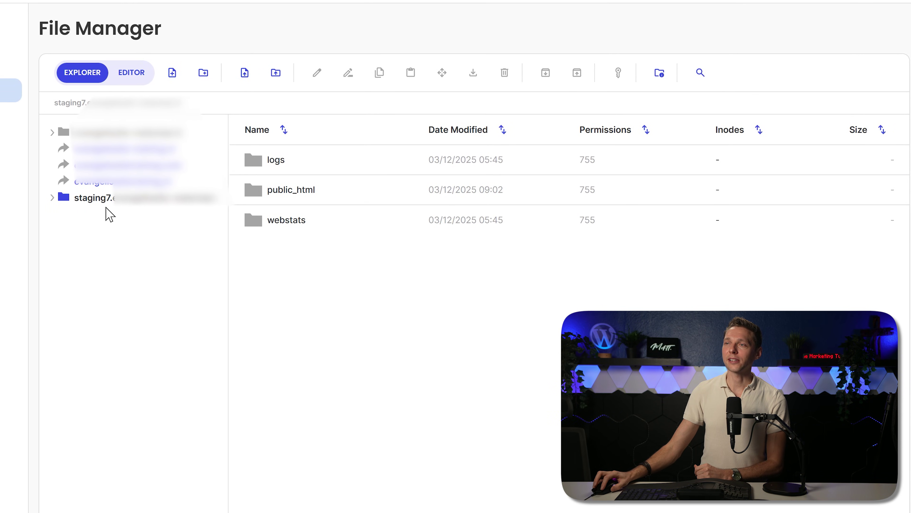
# Find the 21 MB .db file in public_html/wp-content/archive-master-db and try to open it for editing.
pyautogui.doubleClick(301, 195)
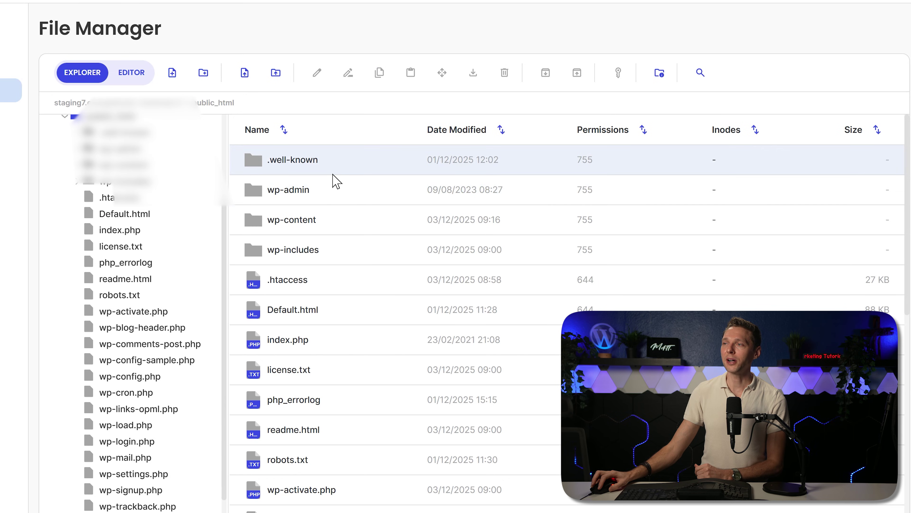
pyautogui.doubleClick(310, 225)
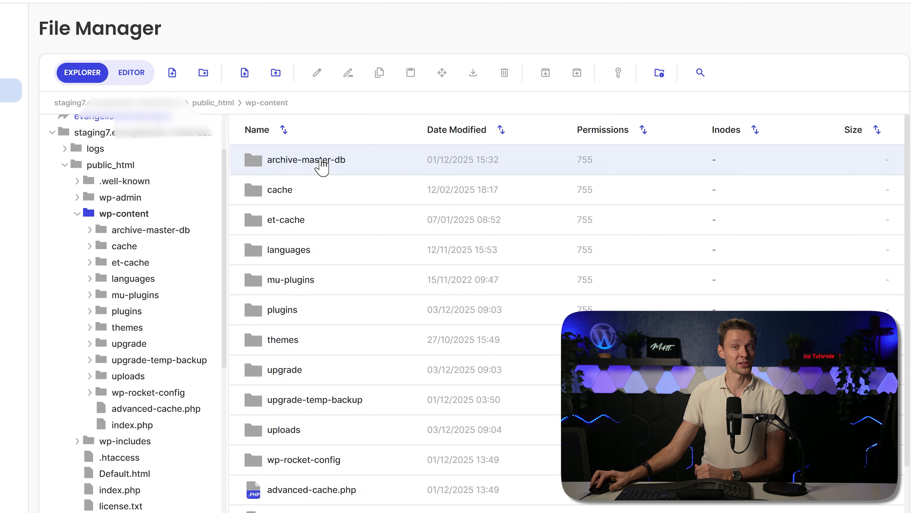
pyautogui.doubleClick(341, 166)
pyautogui.click(337, 170)
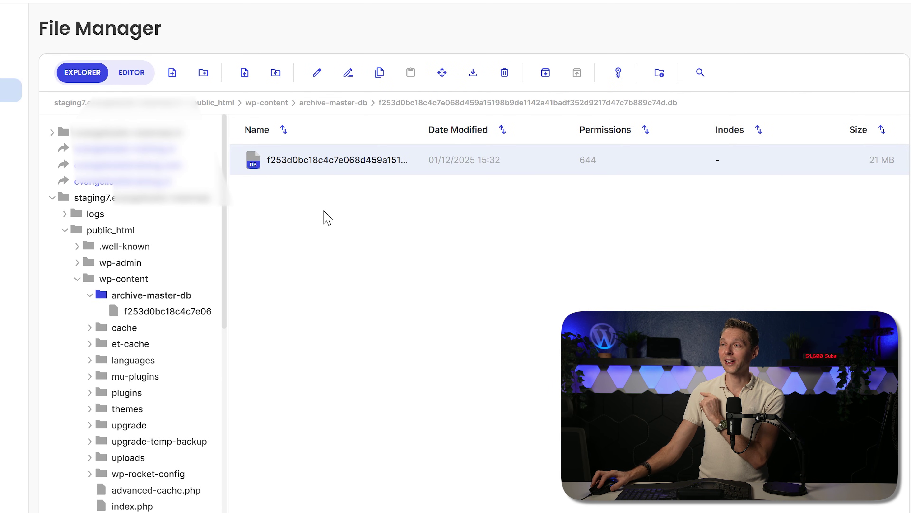
pyautogui.click(317, 74)
pyautogui.click(479, 346)
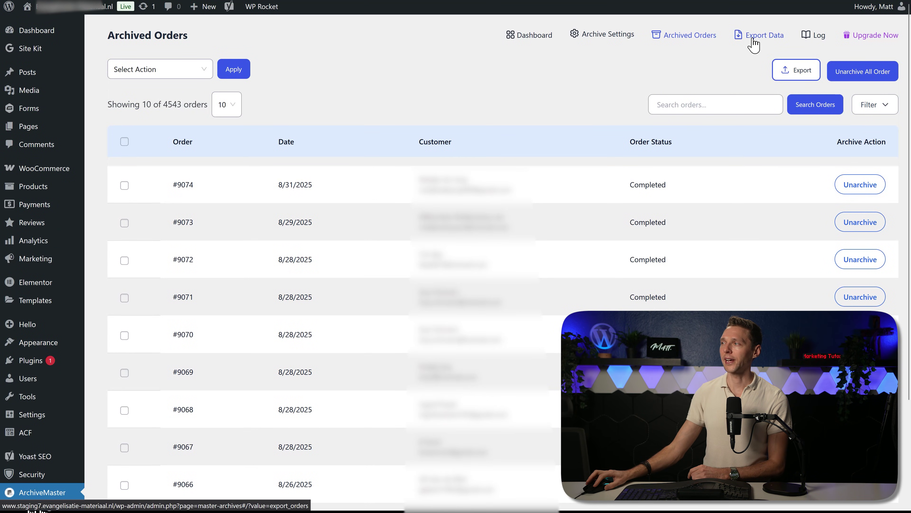
# Show the Export Archived Orders options (JSON or XML; CSV requires an upgrade).
pyautogui.click(788, 72)
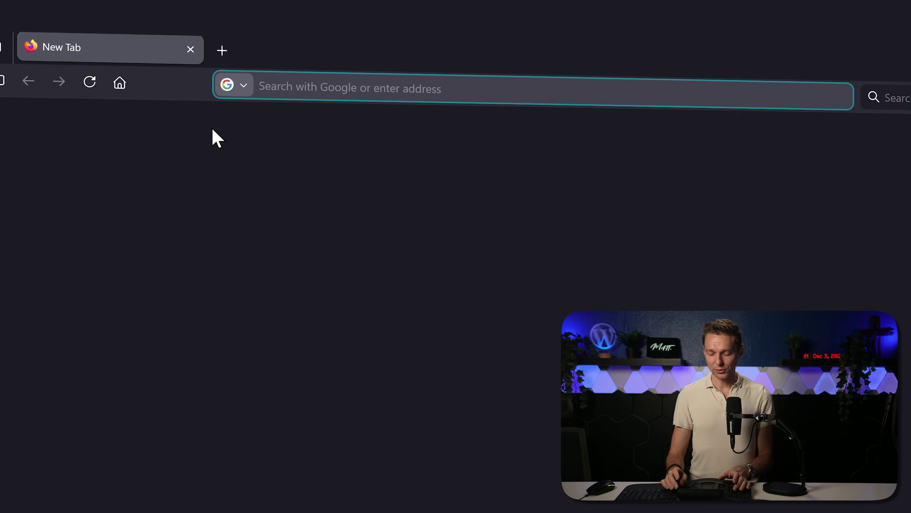
# Enter wp.discount/archivemaster in the new tab's address bar.
pyautogui.write('wp.discount/ar')
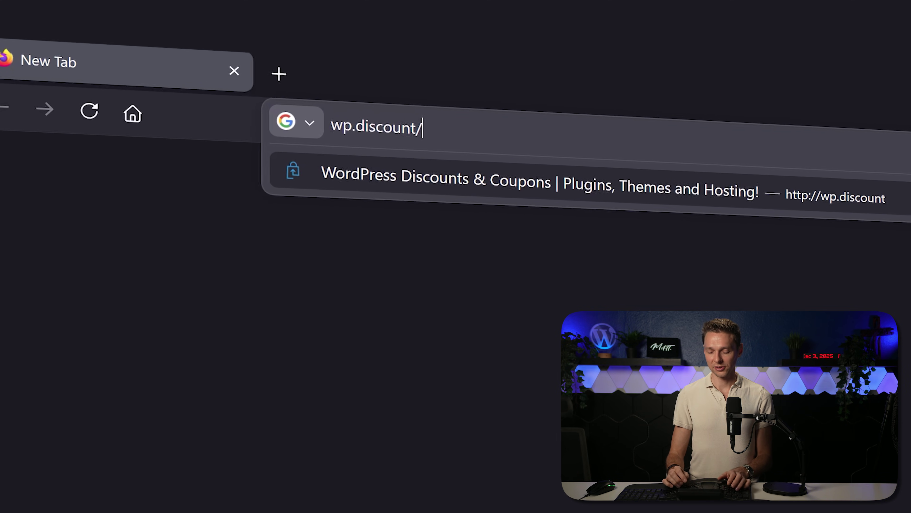
pyautogui.write('chivemaster')
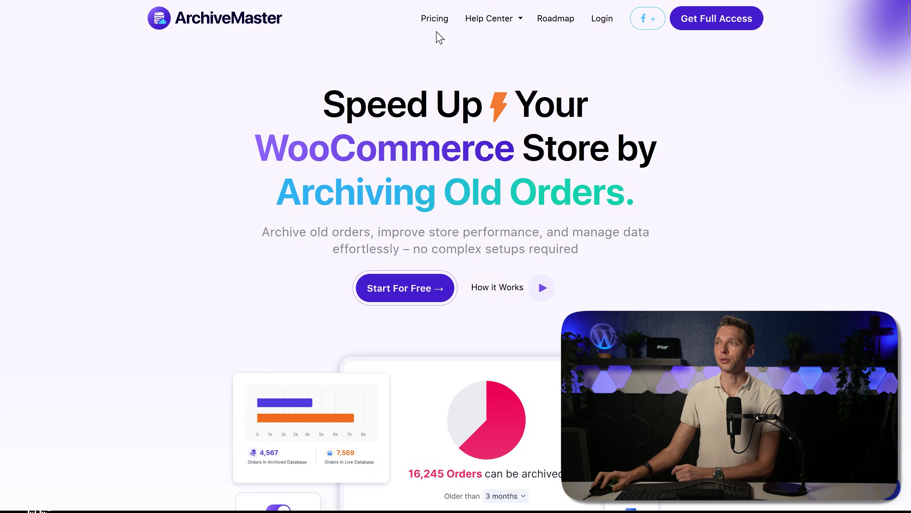
# Compare ArchiveMaster prices across the Personal, Business 05 Sites, Agency and Enterprise 50 Sites plans.
pyautogui.click(436, 19)
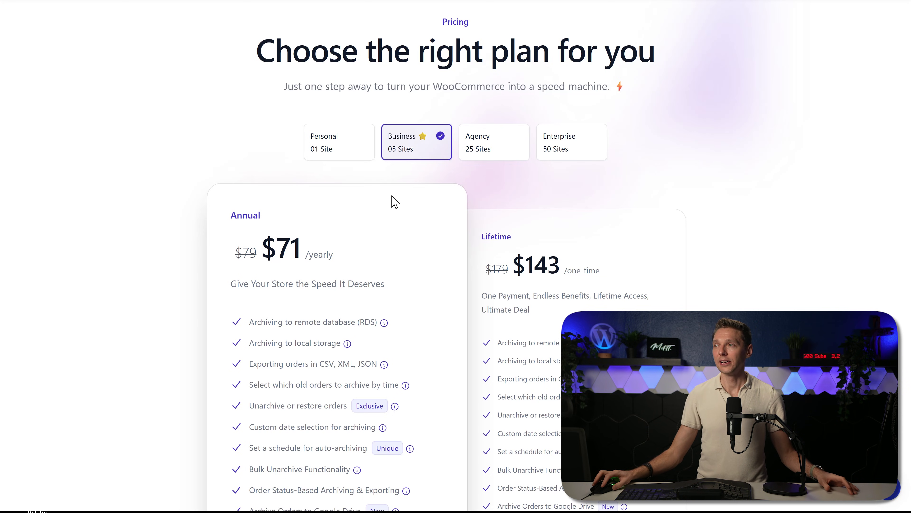
pyautogui.click(356, 153)
pyautogui.click(413, 153)
pyautogui.click(499, 151)
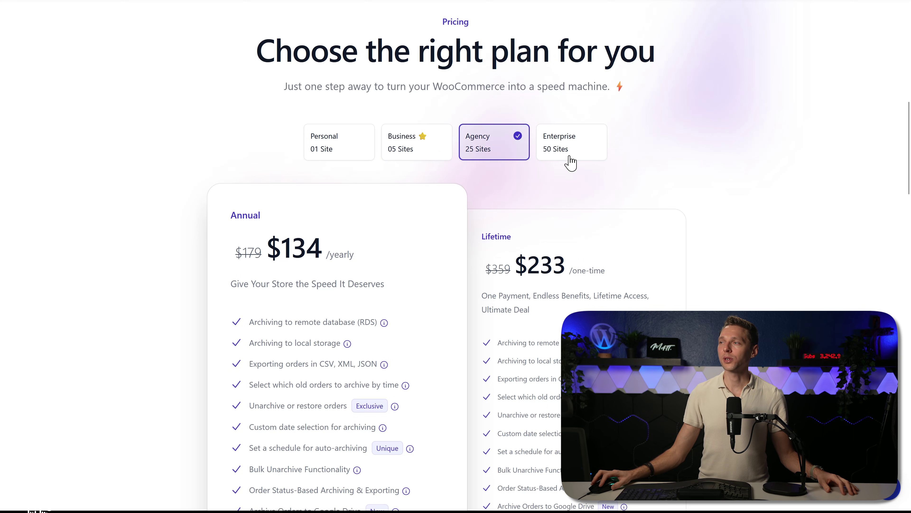
pyautogui.click(570, 158)
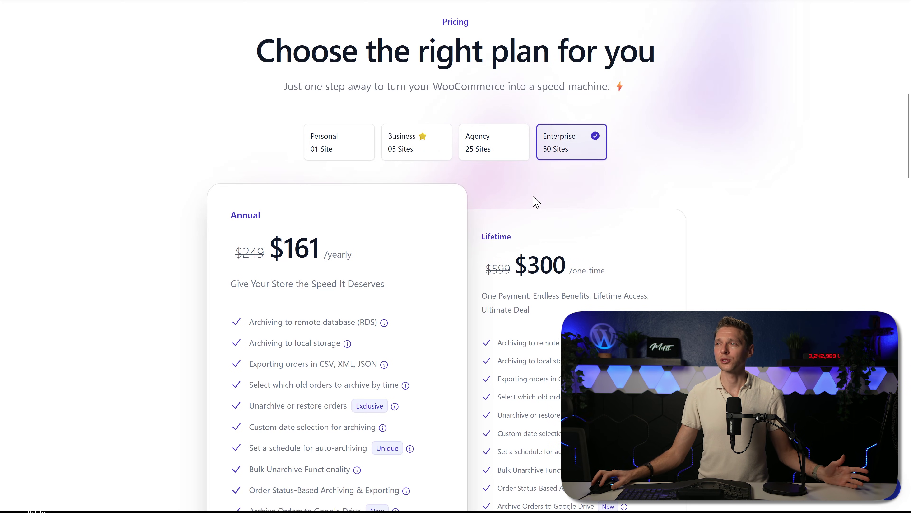
pyautogui.click(423, 152)
pyautogui.doubleClick(542, 273)
pyautogui.click(594, 286)
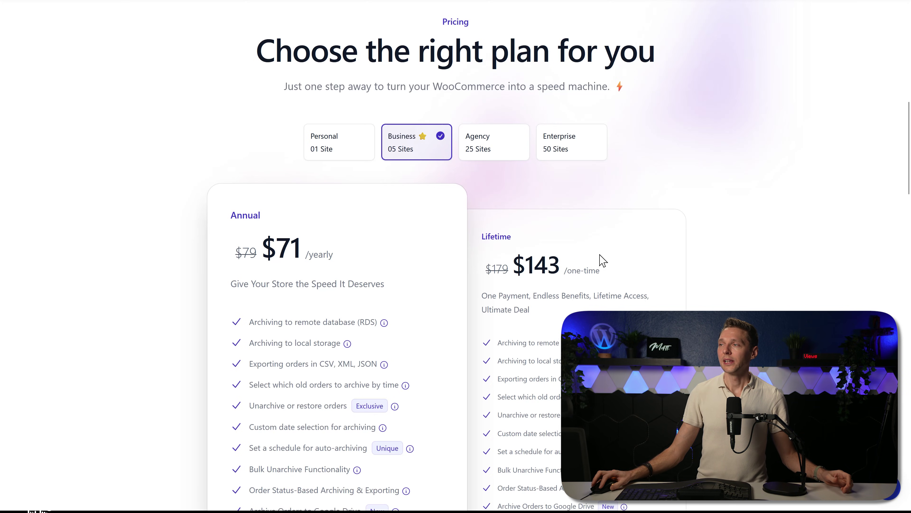
pyautogui.click(358, 155)
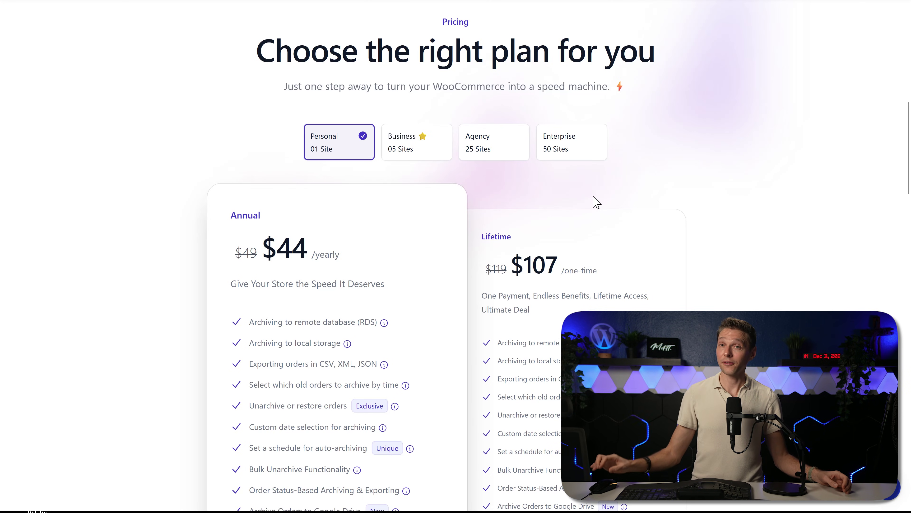
# Buy the Business 05 Sites lifetime licence for $179.
pyautogui.middleClick(699, 208)
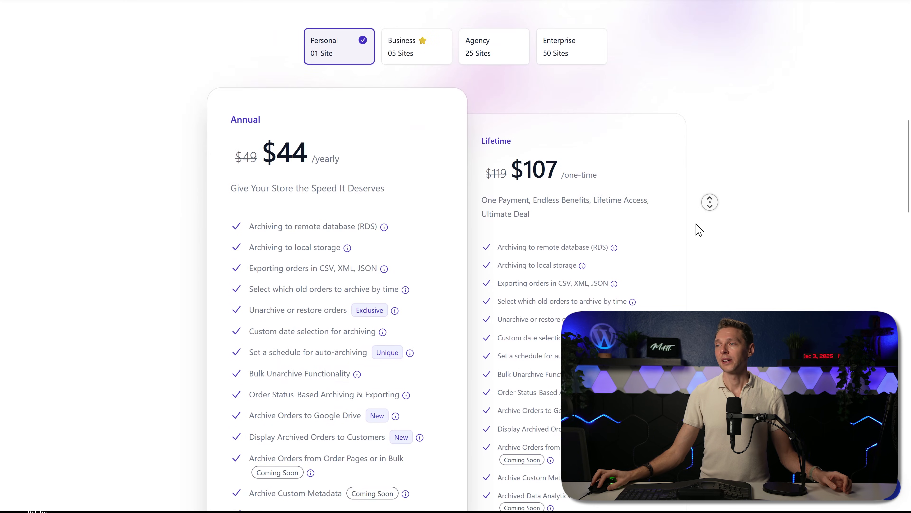
pyautogui.click(417, 169)
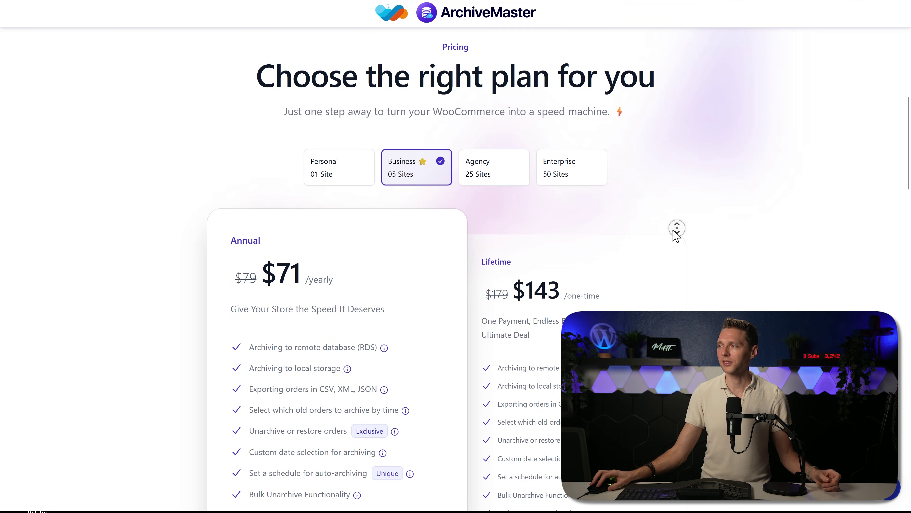
pyautogui.middleClick(676, 243)
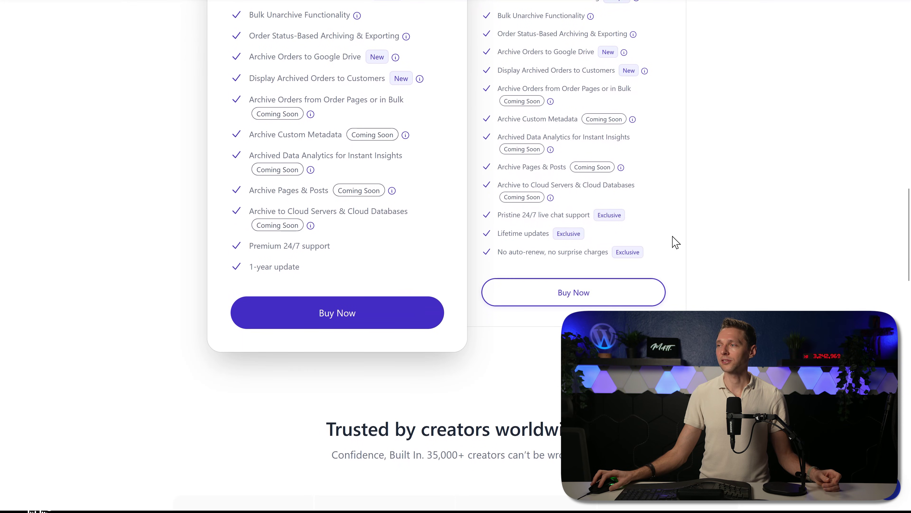
pyautogui.click(584, 288)
pyautogui.middleClick(790, 191)
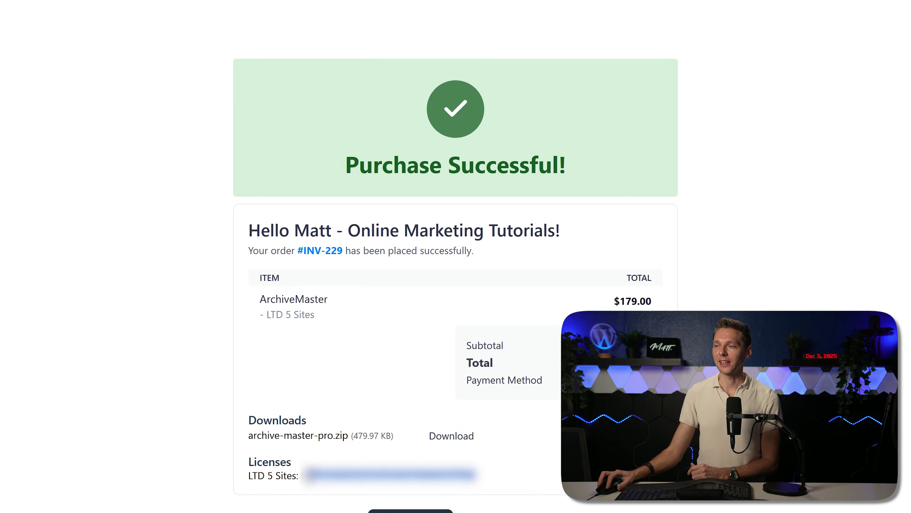
pyautogui.rightClick(330, 183)
pyautogui.click(342, 196)
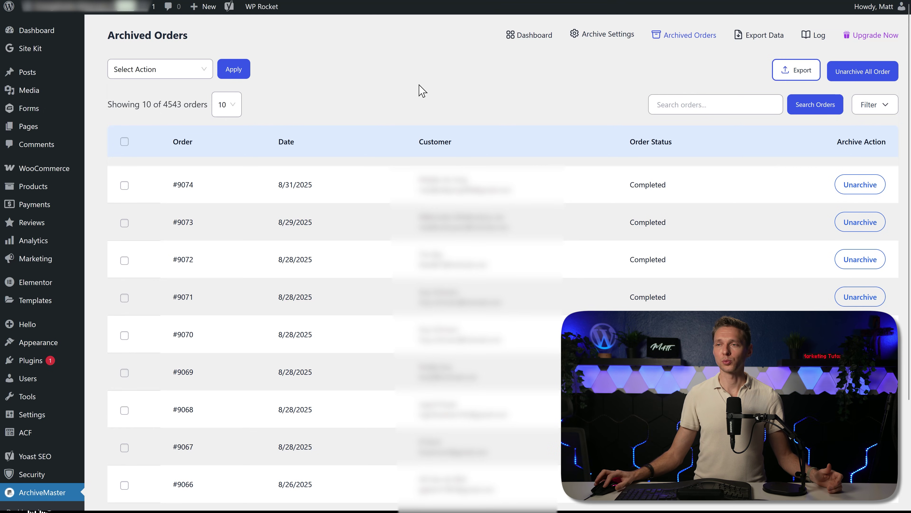
# Upload archive-master-pro.zip as a new plugin, install it and activate it.
pyautogui.moveTo(30, 360)
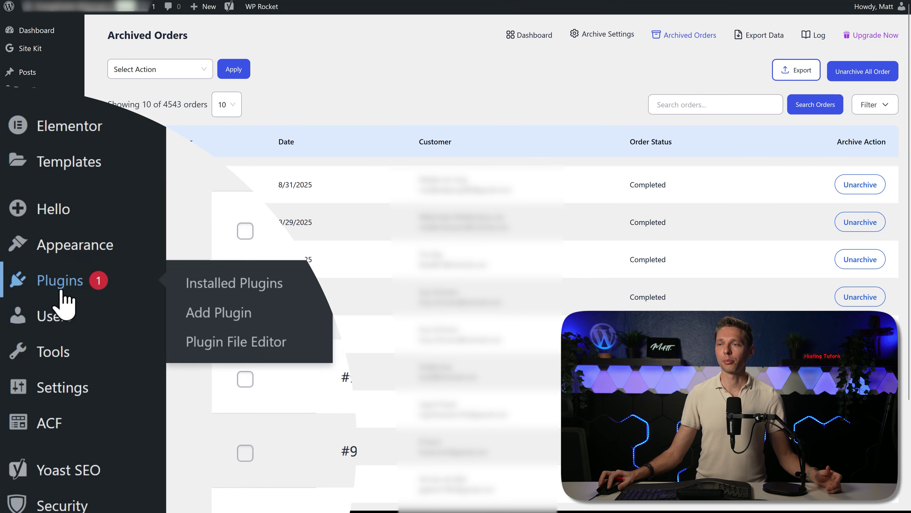
pyautogui.click(232, 311)
pyautogui.click(210, 39)
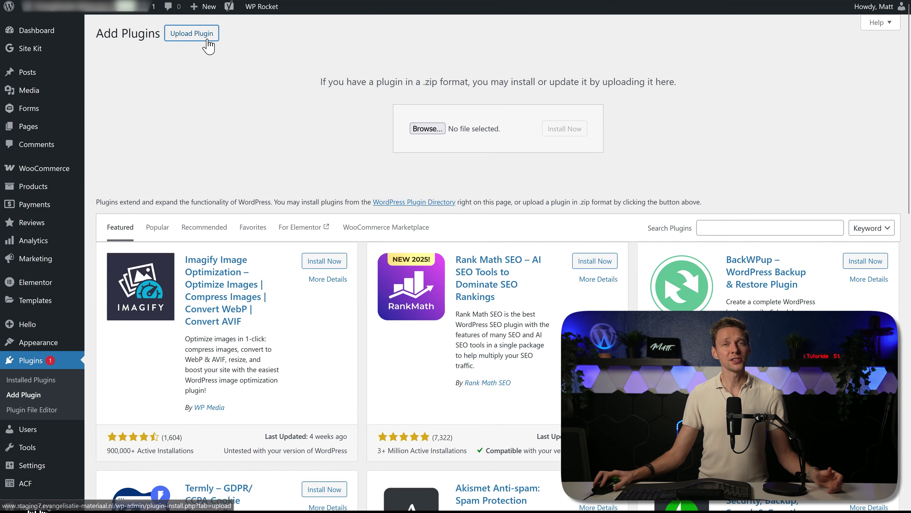
pyautogui.click(428, 128)
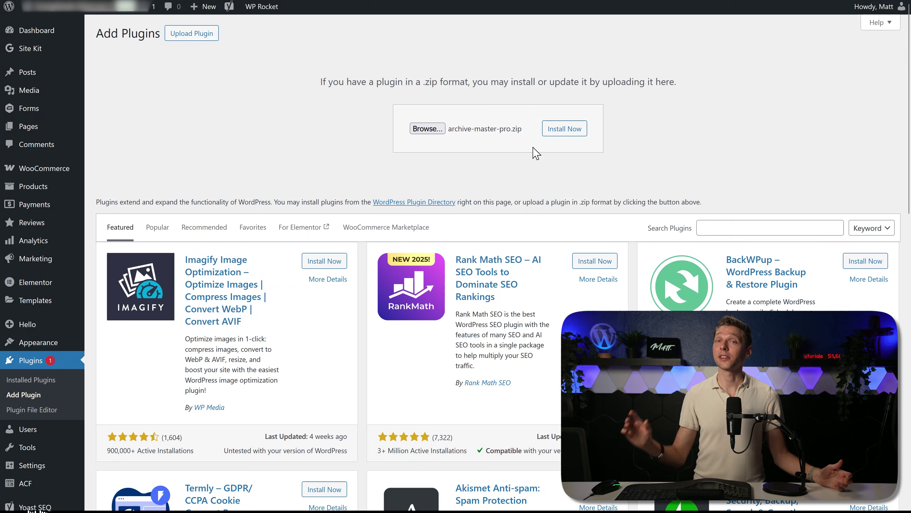
pyautogui.click(565, 129)
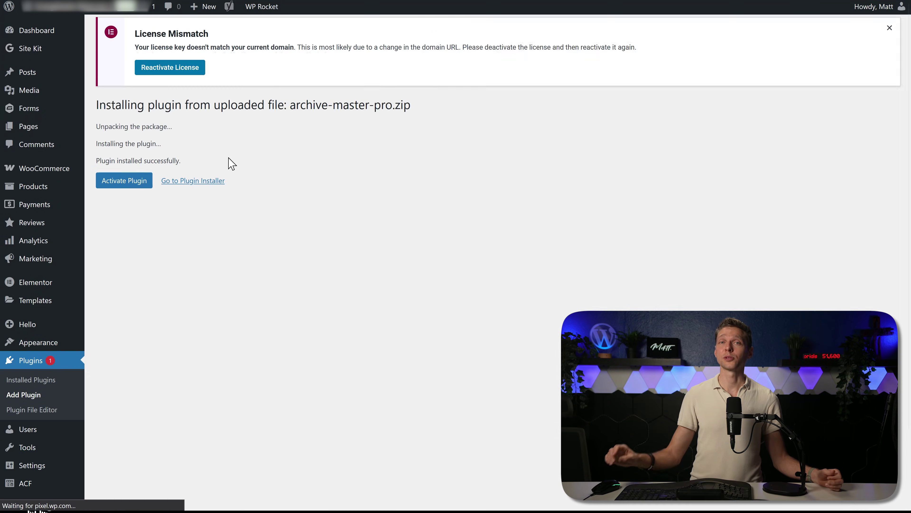
pyautogui.click(124, 109)
# Paste the licence key and activate the ArchiveMaster Pro licence.
pyautogui.click(383, 104)
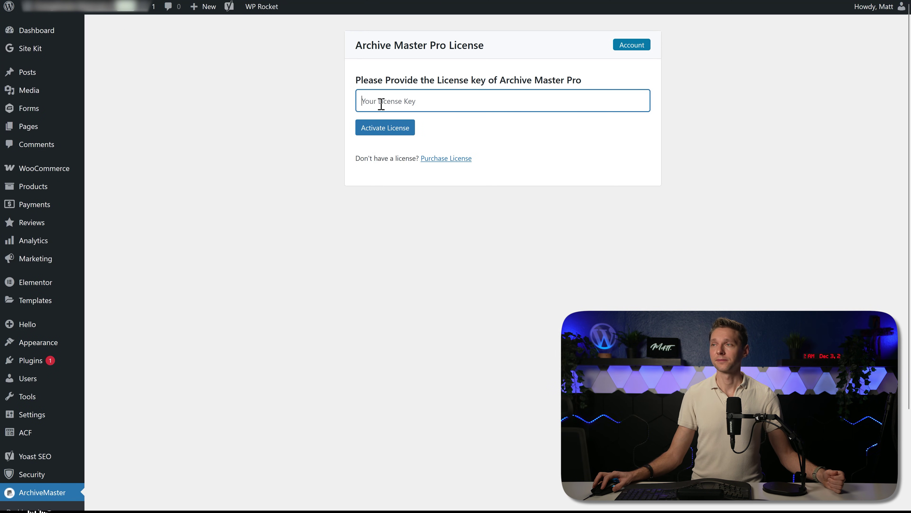
pyautogui.hotkey('ctrl', 'v')
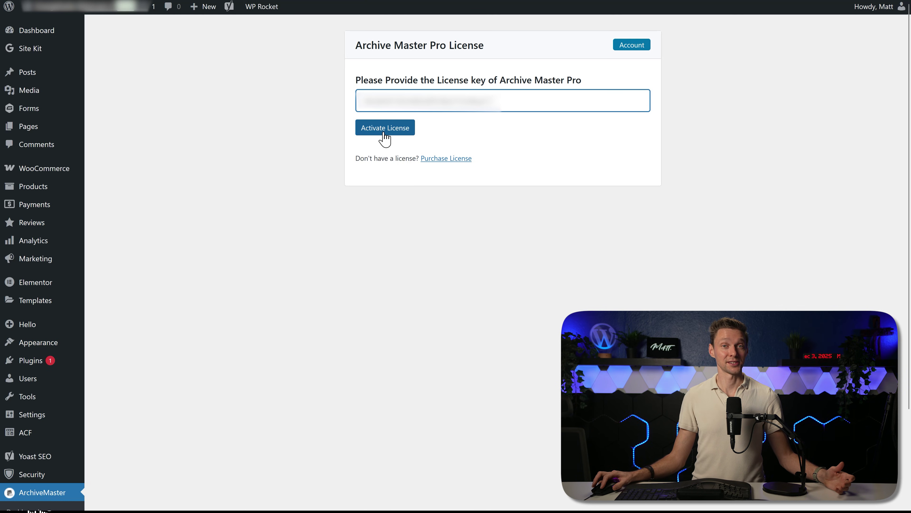
pyautogui.click(384, 133)
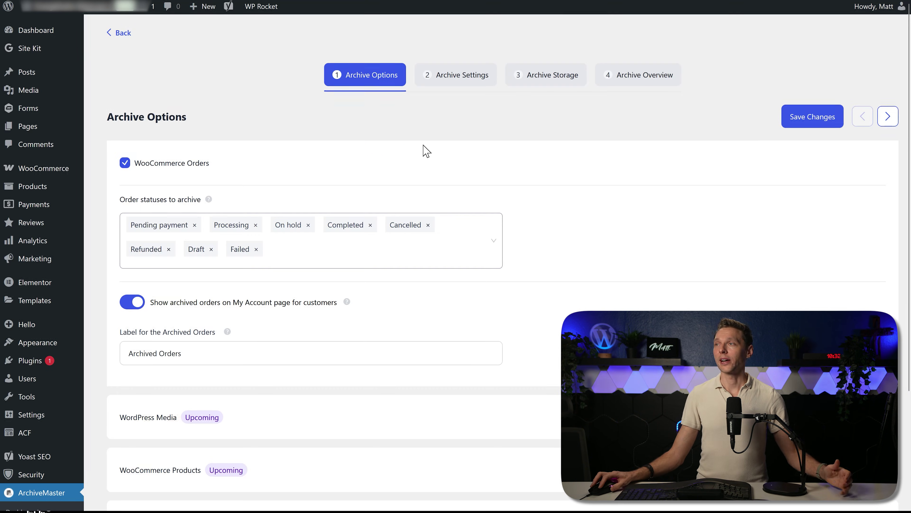
# Connect Google Drive on the Archive Storage step using the chosen Google account, allowing Drive file access.
pyautogui.click(531, 71)
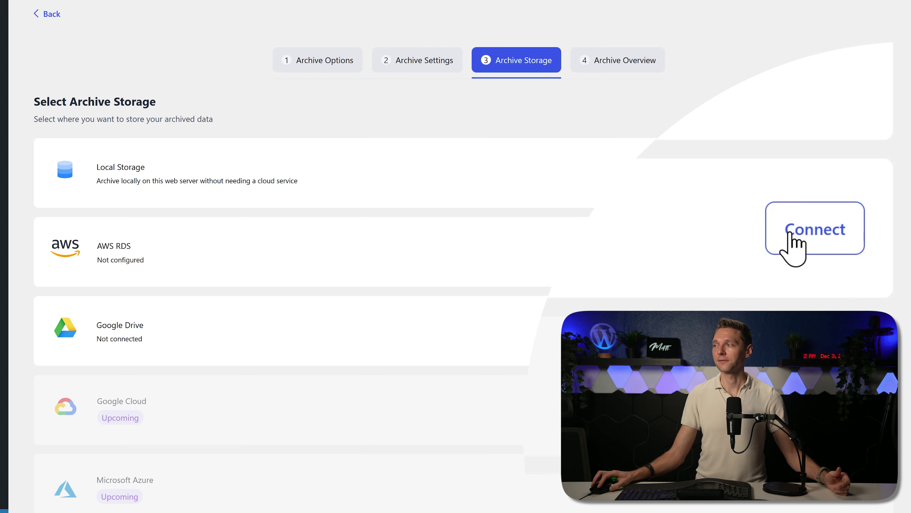
pyautogui.click(795, 241)
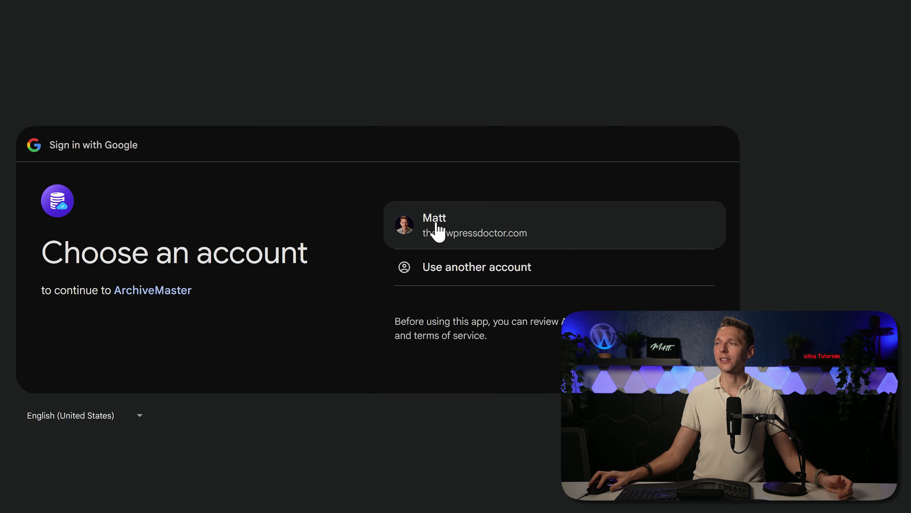
pyautogui.click(529, 224)
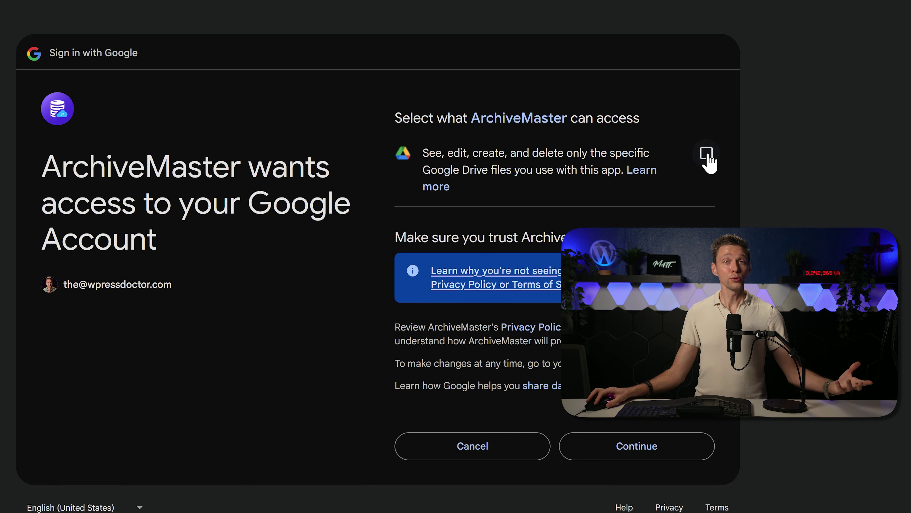
pyautogui.click(707, 153)
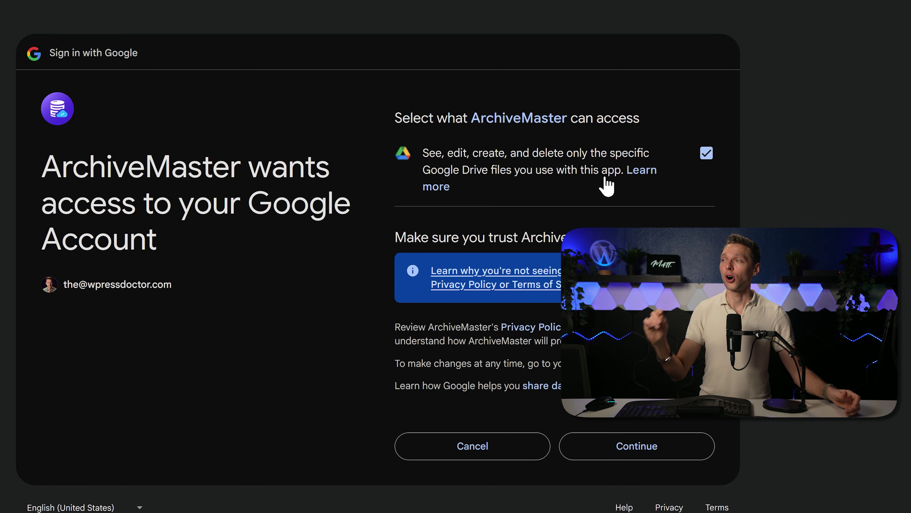
pyautogui.click(624, 449)
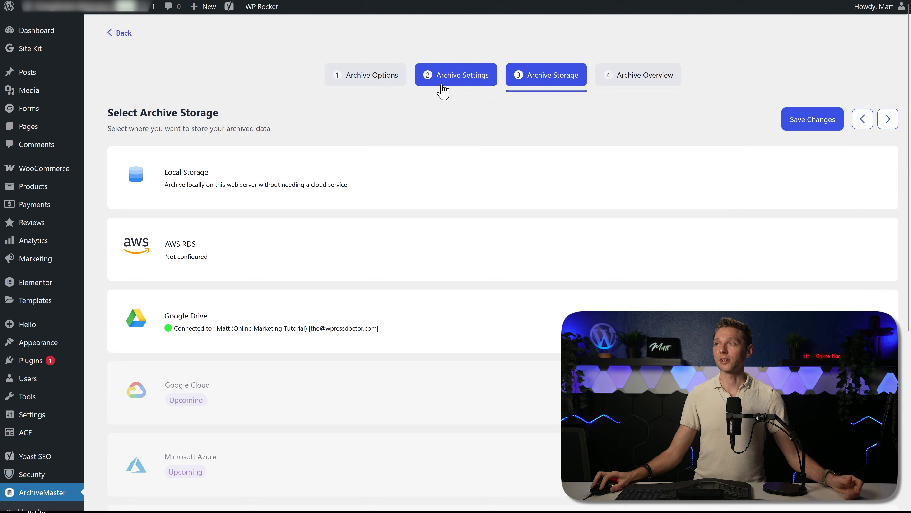
# Set Archive Range to 6 months with auto archive every 7 days, then review the Archive Overview.
pyautogui.click(442, 86)
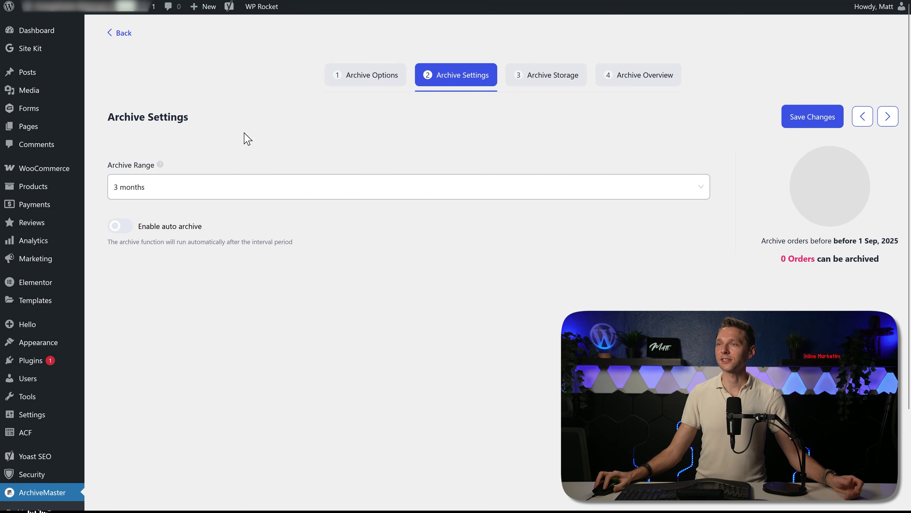
pyautogui.click(179, 187)
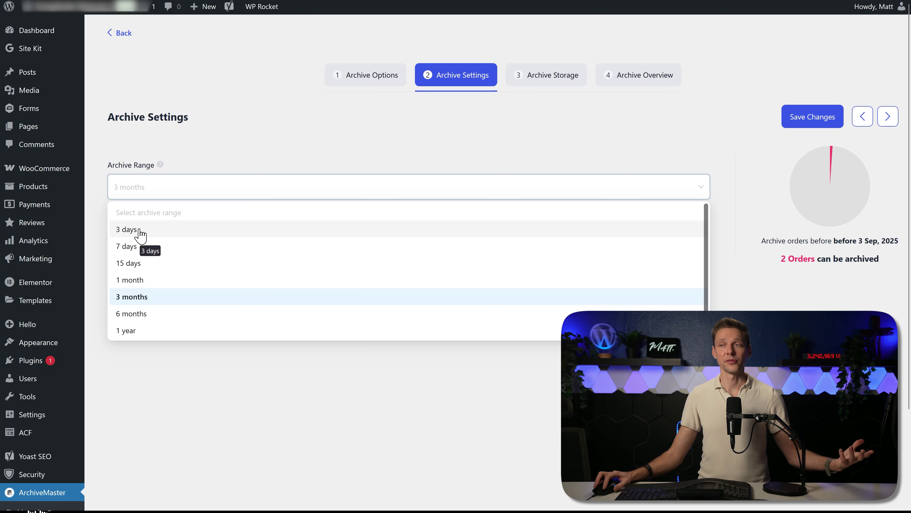
pyautogui.click(189, 383)
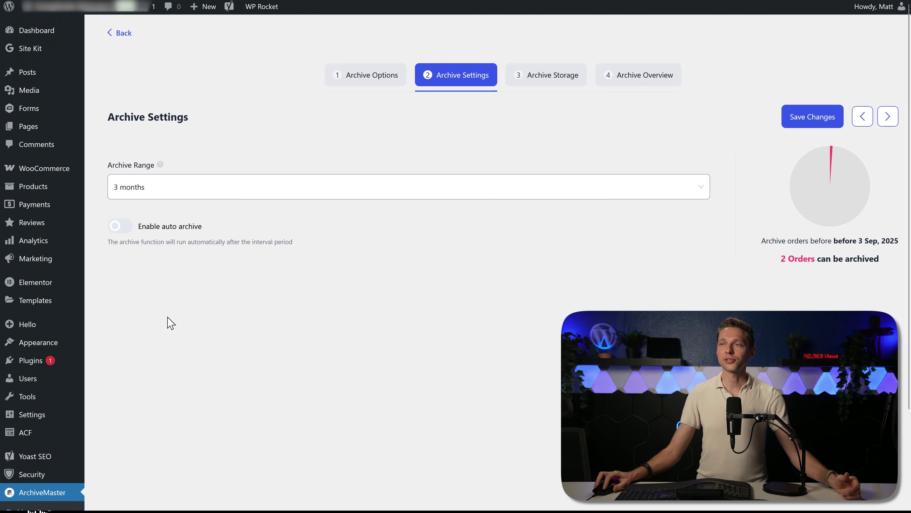
pyautogui.click(120, 225)
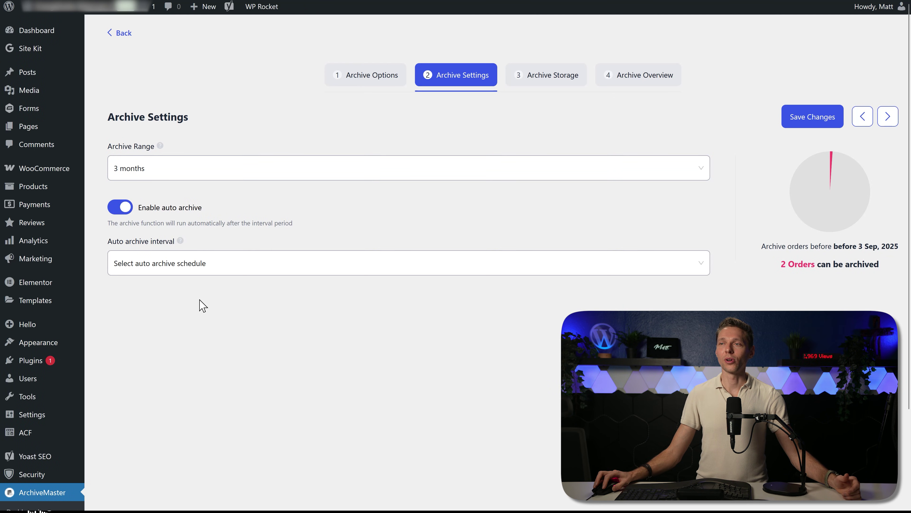
pyautogui.click(198, 275)
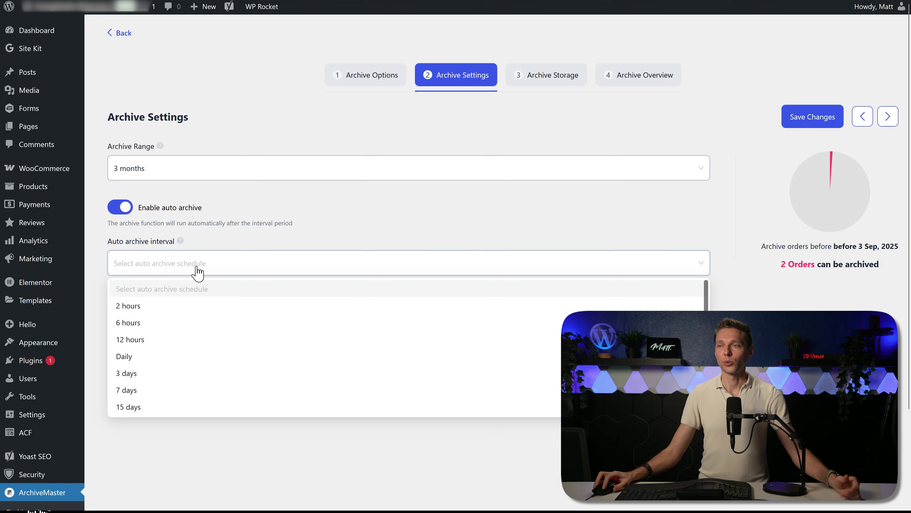
pyautogui.click(143, 392)
pyautogui.click(153, 172)
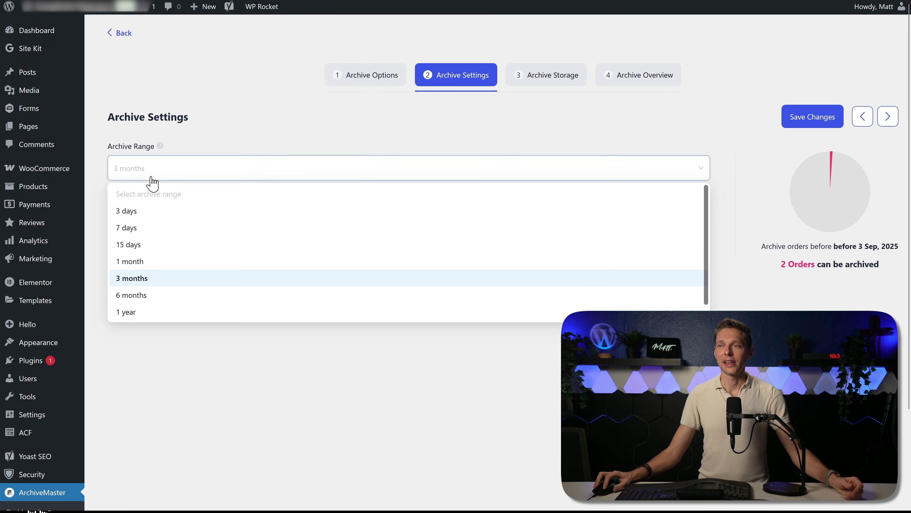
pyautogui.click(143, 297)
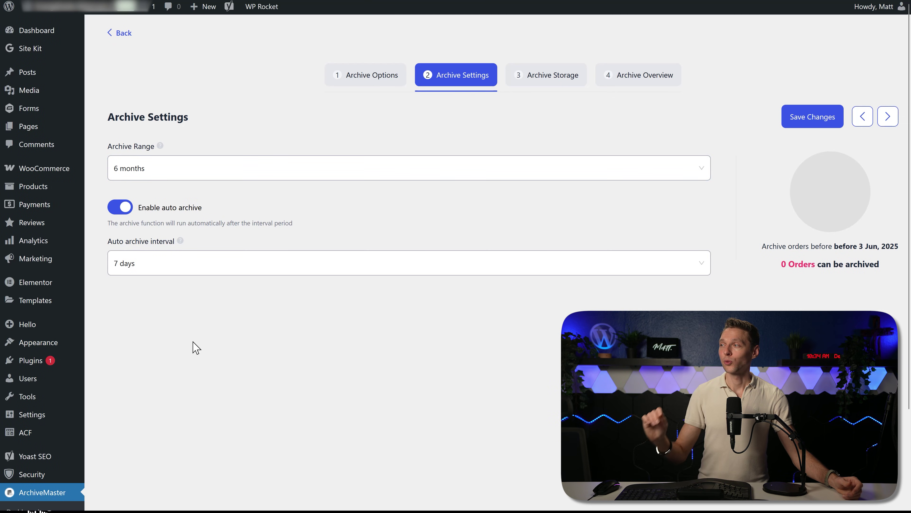
pyautogui.click(641, 83)
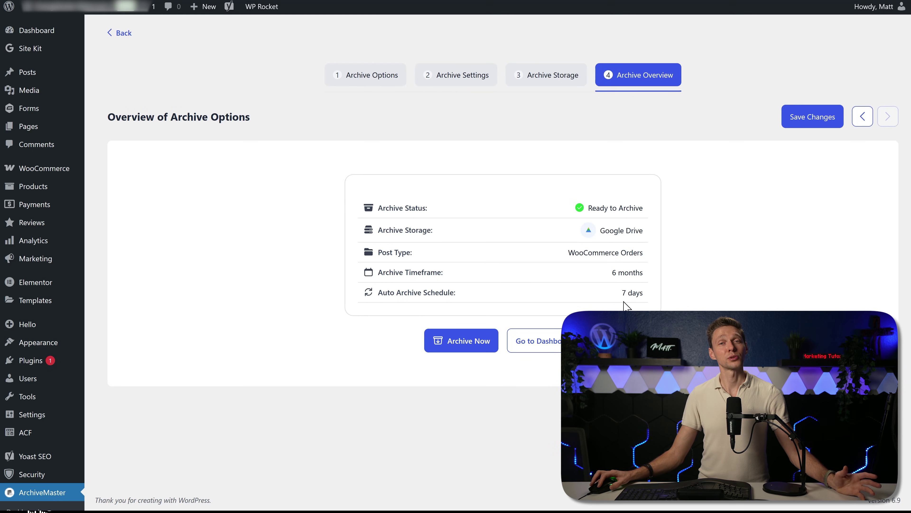
# Save the ArchiveMaster settings for 6-month-old WooCommerce orders to Google Drive every 7 days.
pyautogui.click(805, 126)
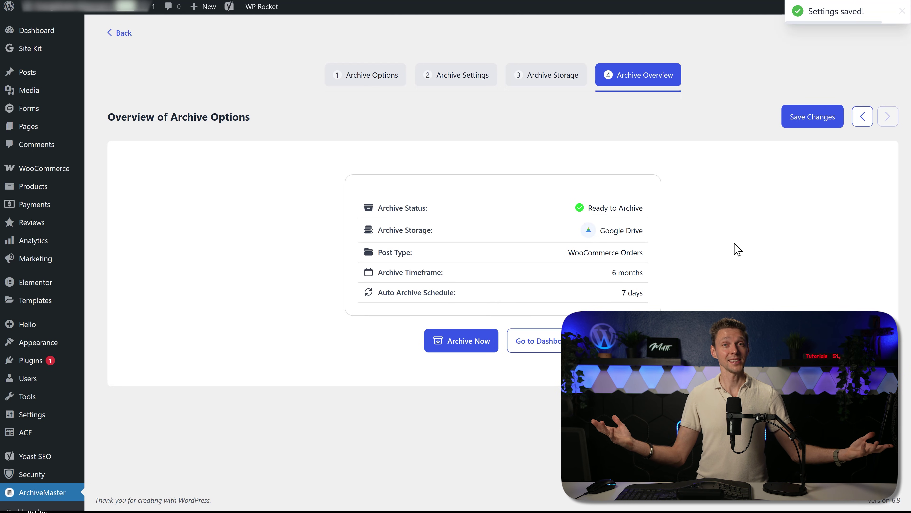